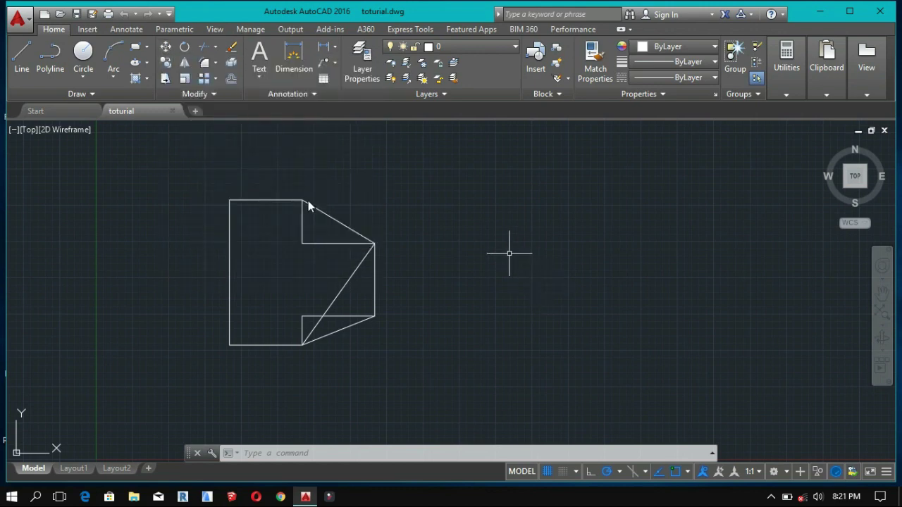
Move the entire shape horizontally rightward, using its lower-left corner as the base point, to a spot clear of its original position
text(mov)
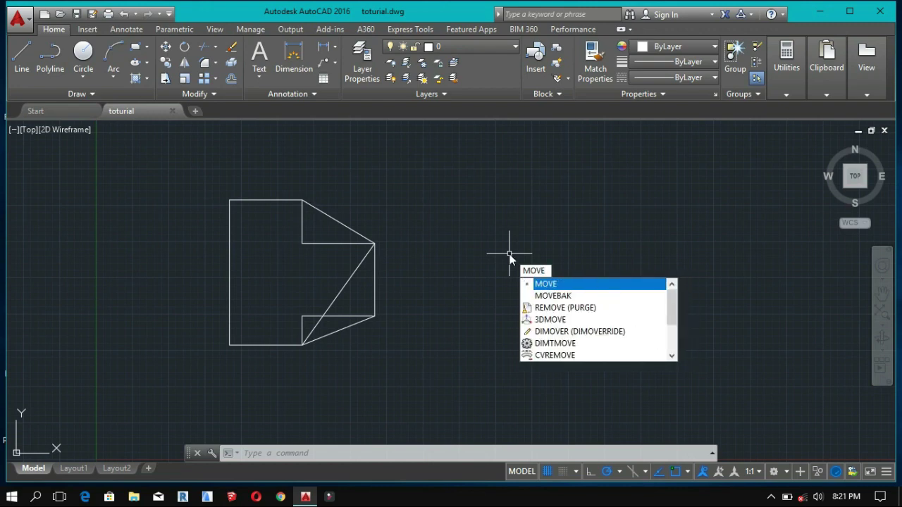
key(Return)
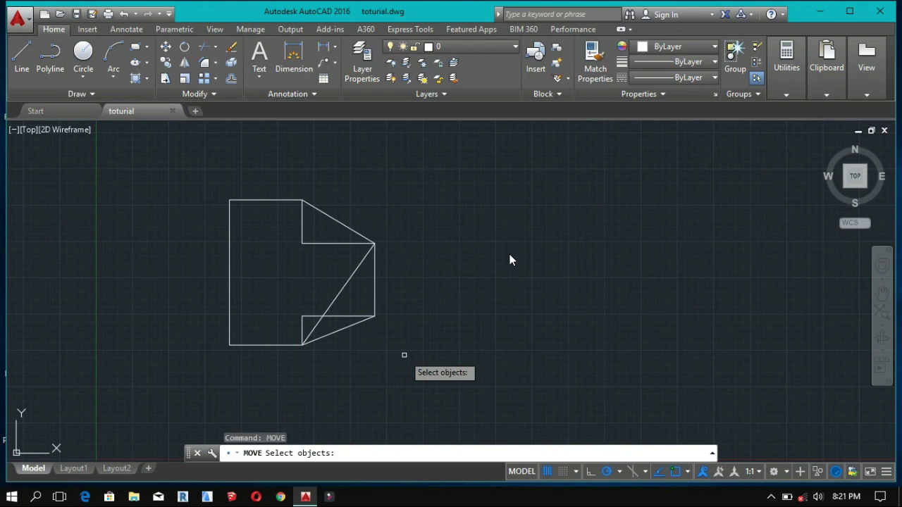
mouse_move(405, 352)
mouse_down()
mouse_move(409, 202)
mouse_move(369, 181)
mouse_move(268, 161)
mouse_move(191, 282)
mouse_move(217, 385)
mouse_move(368, 412)
mouse_move(373, 365)
mouse_up()
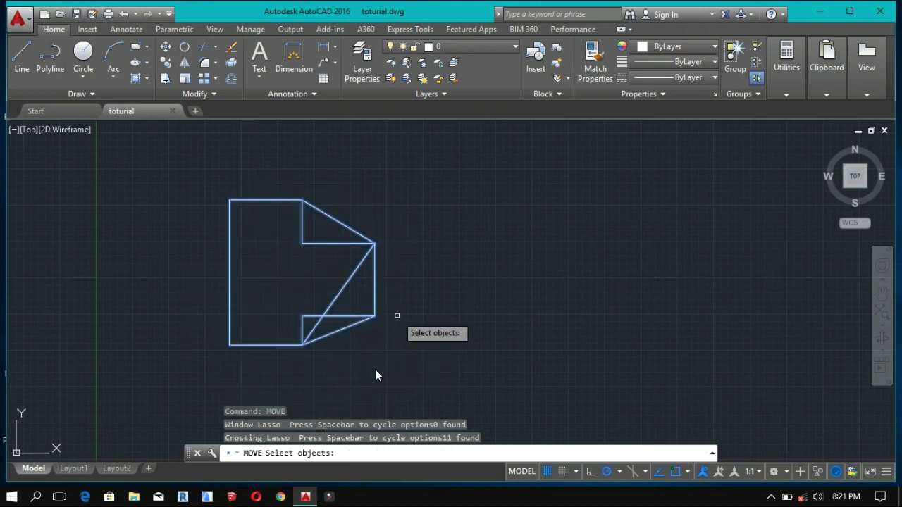
click(398, 312)
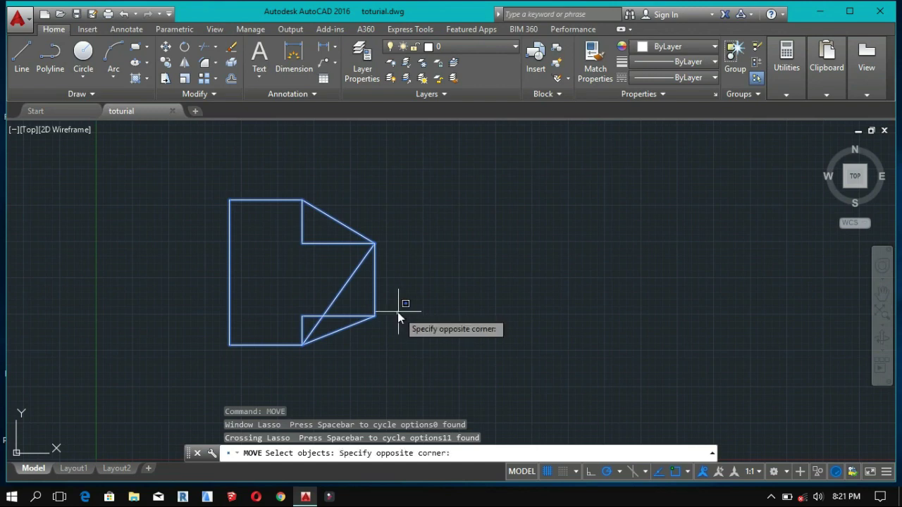
click(394, 352)
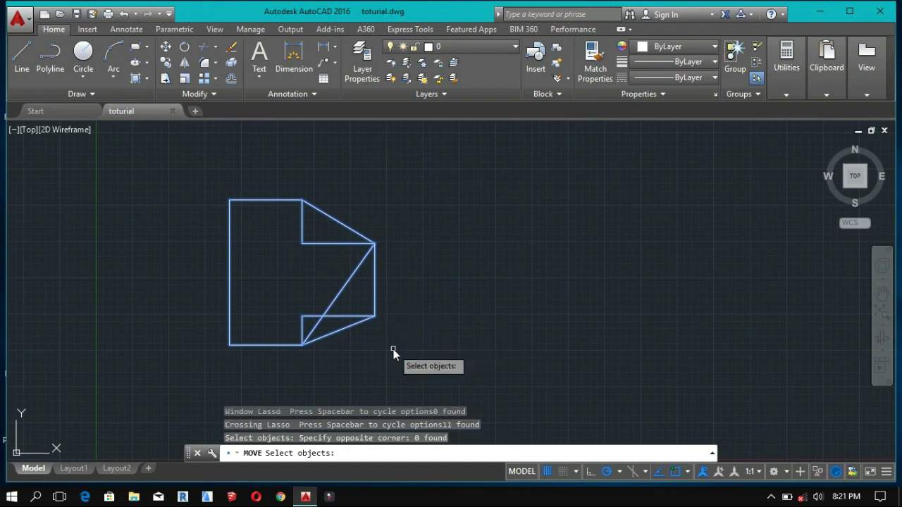
click(394, 351)
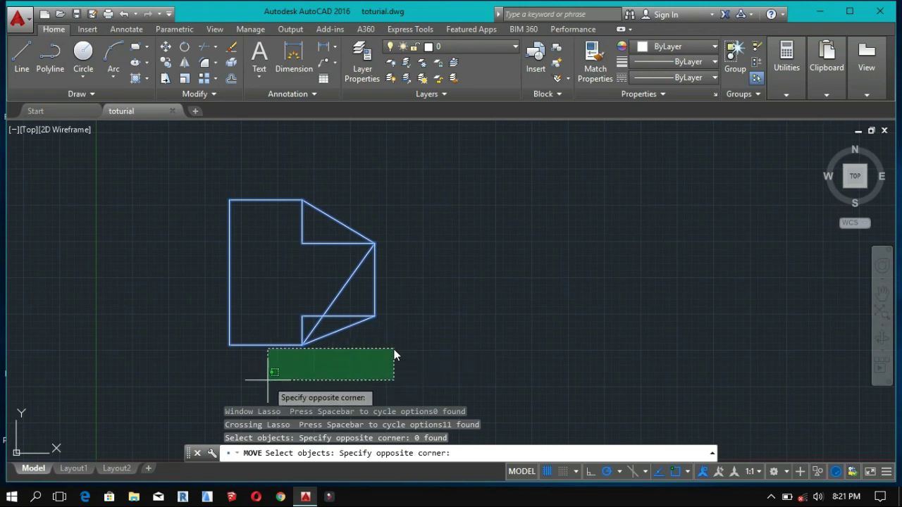
click(230, 345)
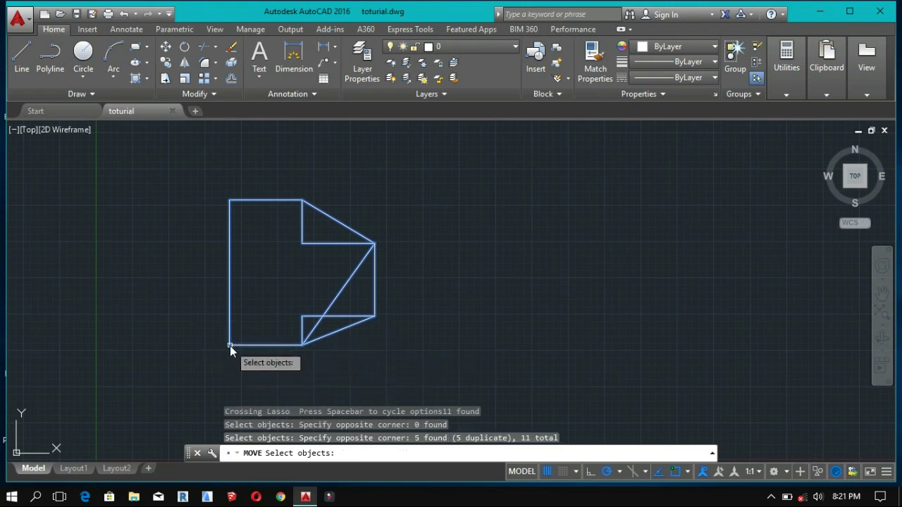
click(230, 345)
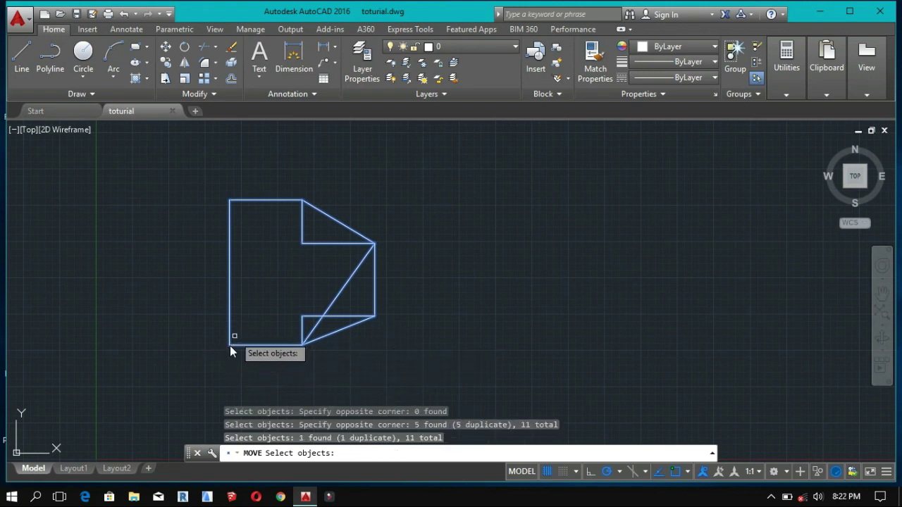
click(231, 346)
key(Return)
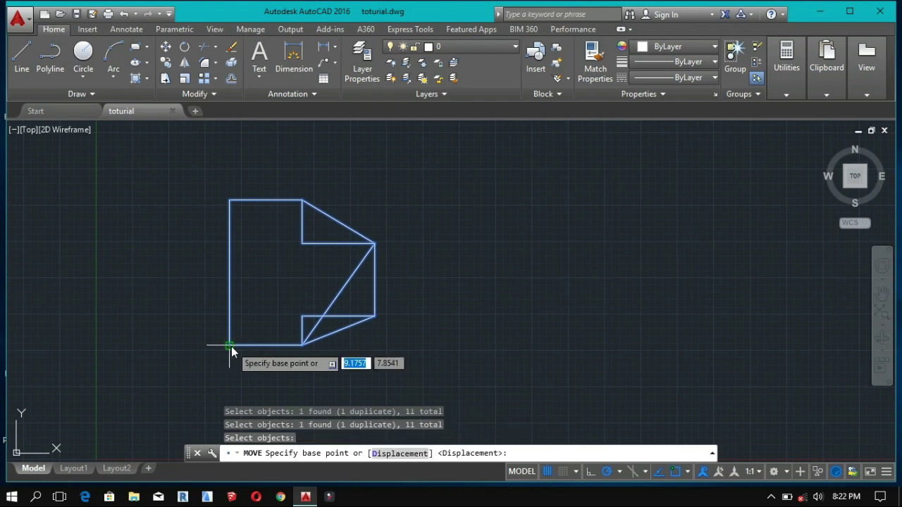
click(231, 346)
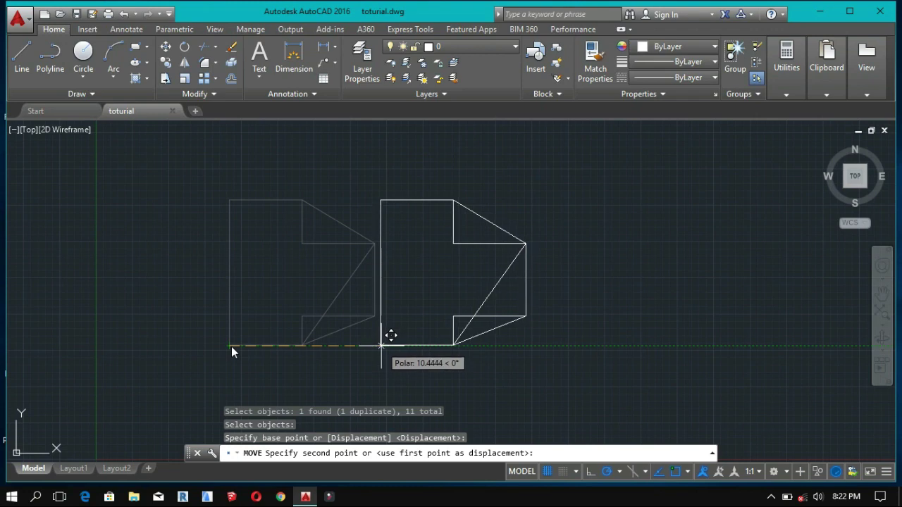
click(487, 346)
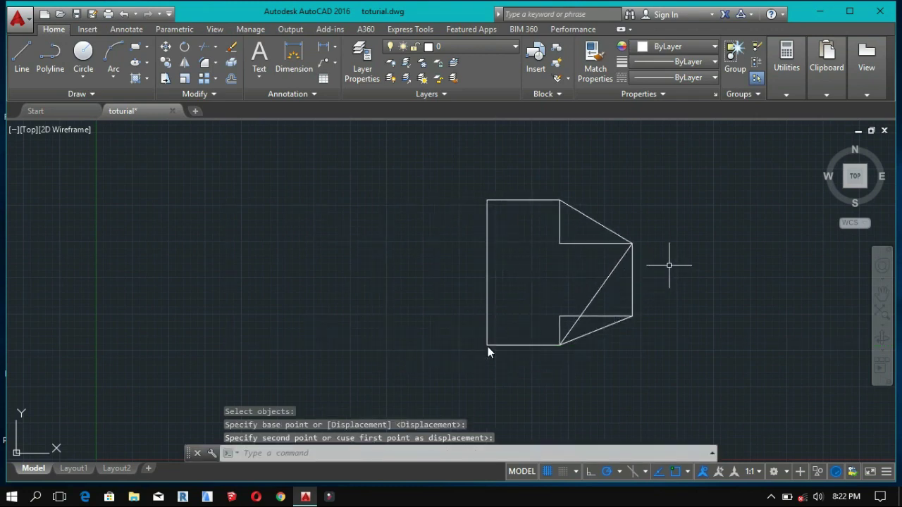
Copy the whole shape from its lower-left corner, placing one copy on each side and one on the original's upper-left corner
mouse_move(661, 261)
middle_down()
mouse_move(536, 291)
mouse_move(463, 296)
middle_up()
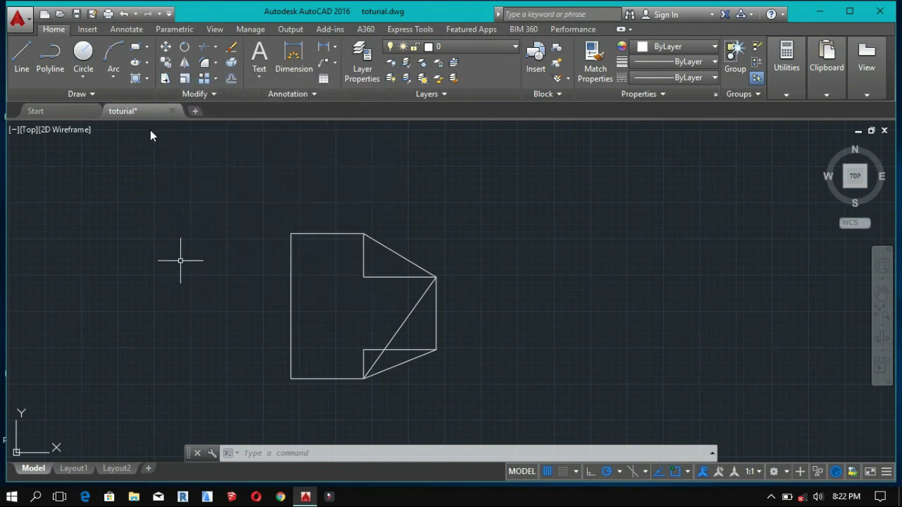
click(166, 64)
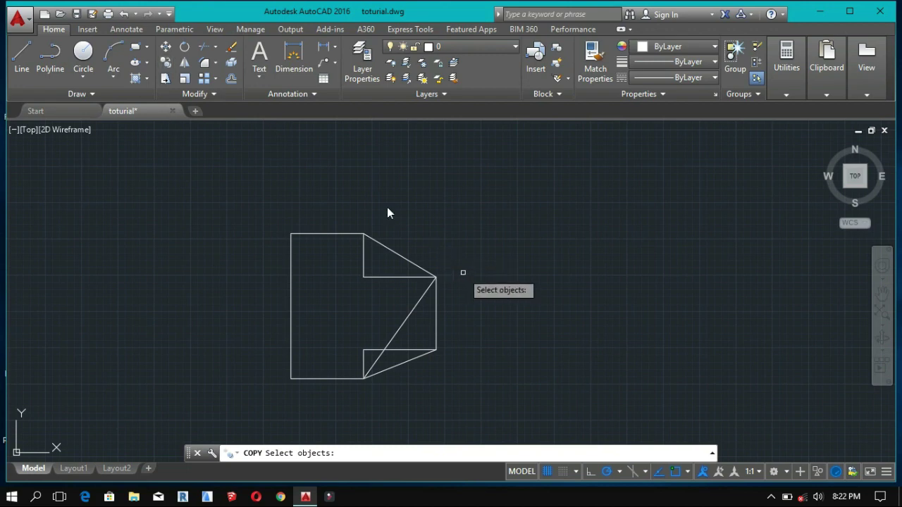
mouse_move(476, 332)
mouse_down()
mouse_move(467, 262)
mouse_move(334, 172)
mouse_move(186, 346)
mouse_move(235, 373)
mouse_move(382, 387)
mouse_up()
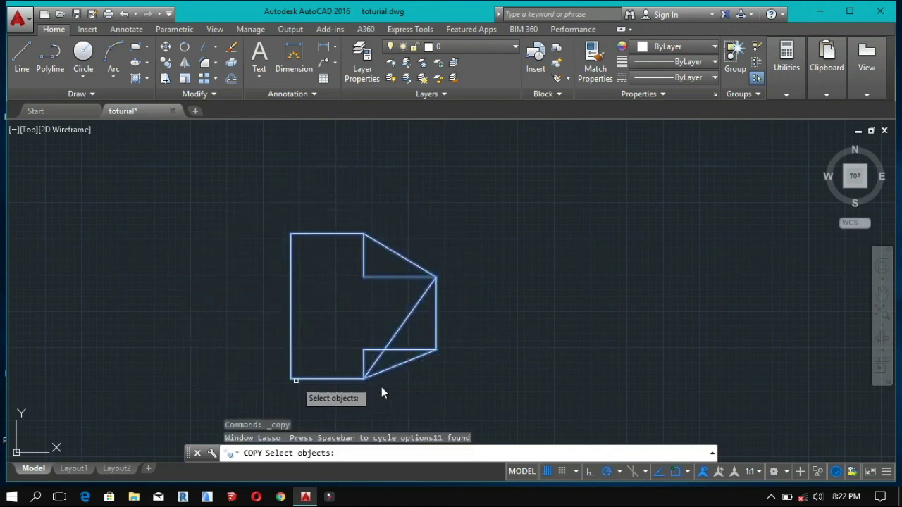
key(Return)
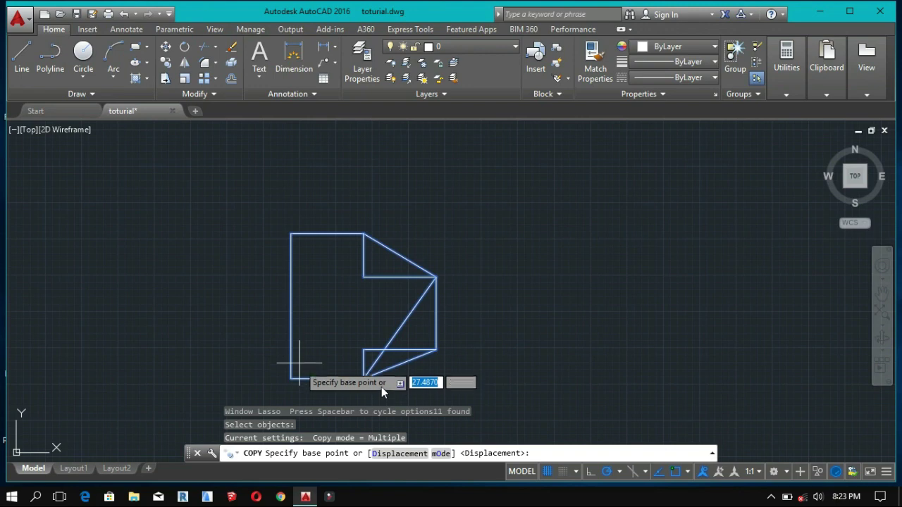
click(291, 379)
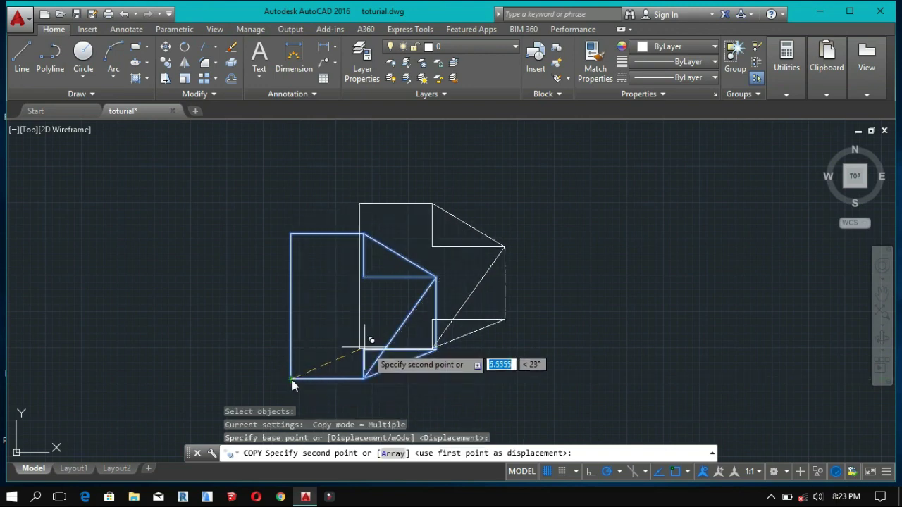
click(460, 379)
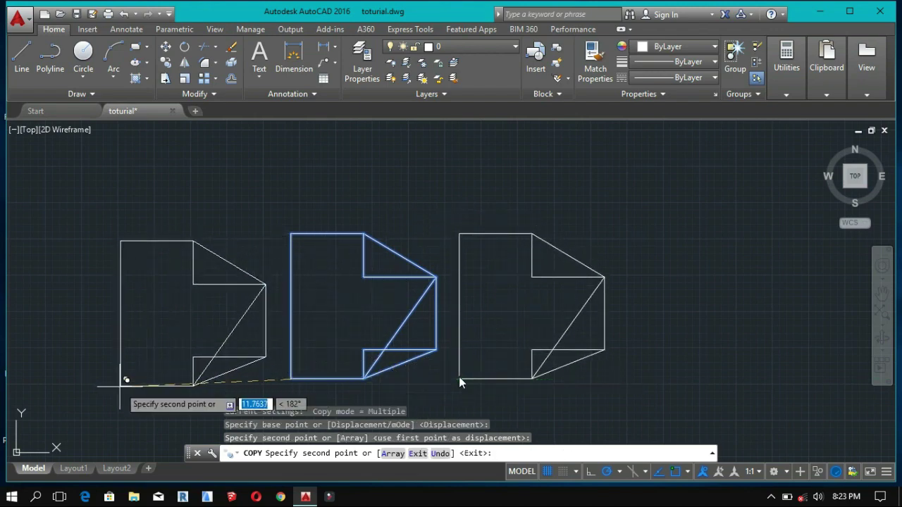
click(105, 380)
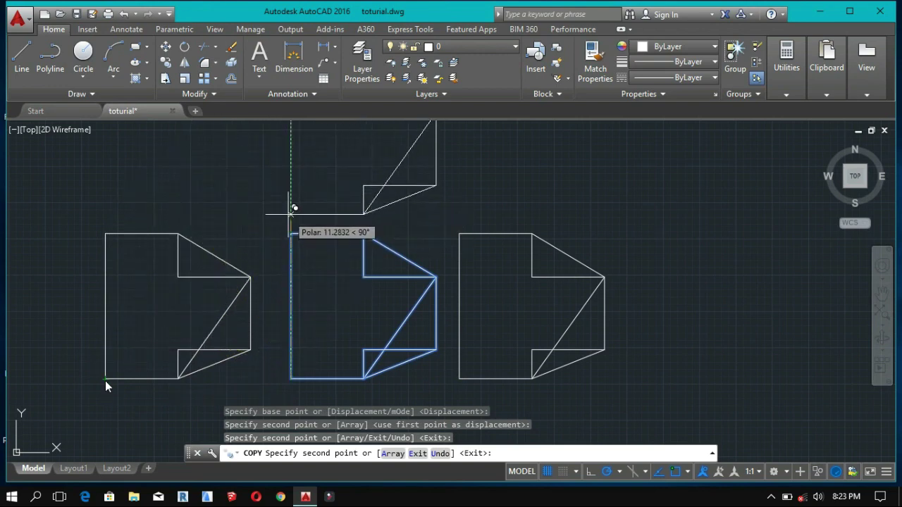
click(291, 233)
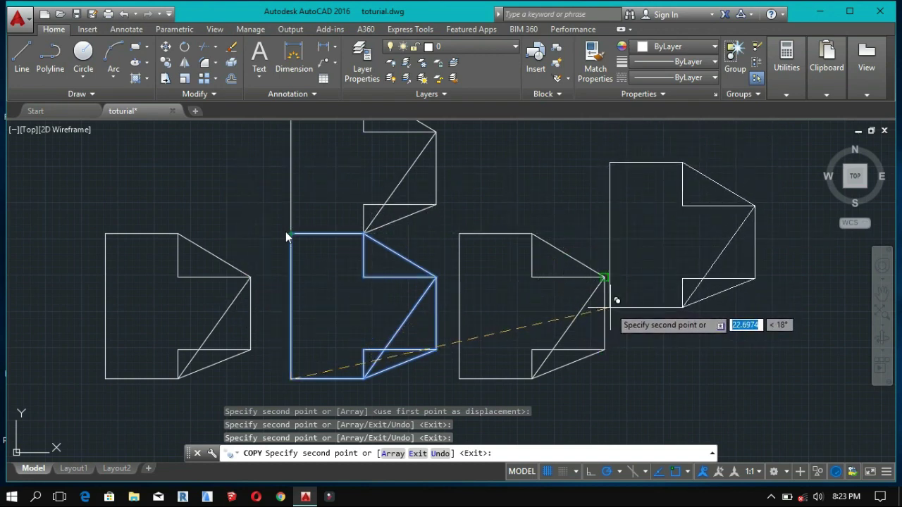
key(Escape)
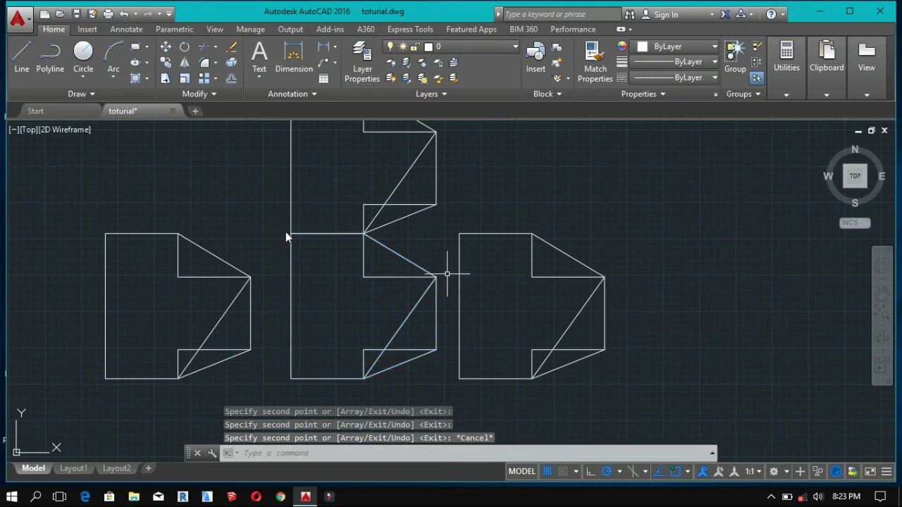
Mirror the leftmost shape about its vertical left edge, keeping the source objects
scroll(444, 273, down, 1)
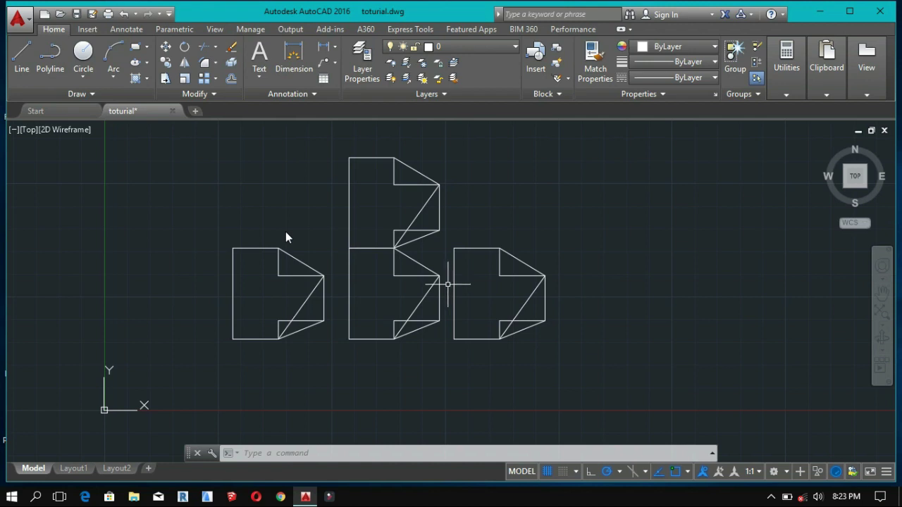
scroll(448, 285, up, 2)
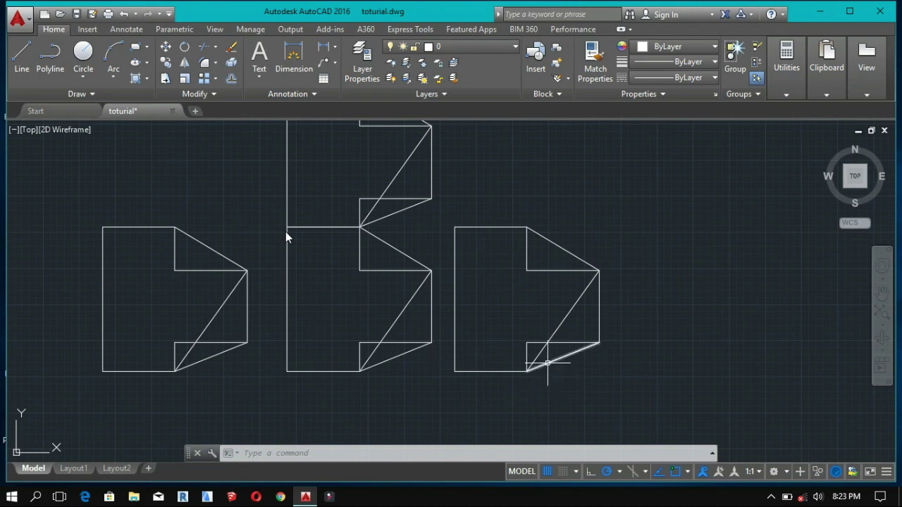
mouse_move(528, 356)
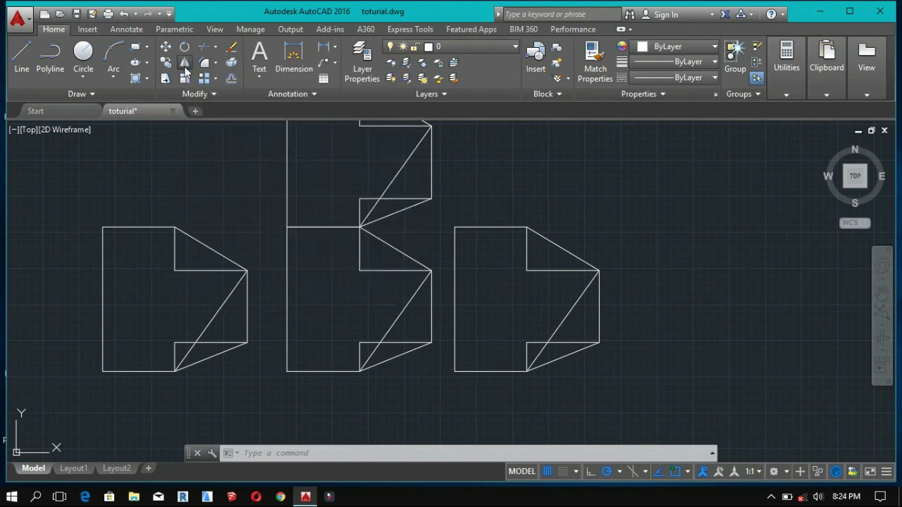
click(184, 63)
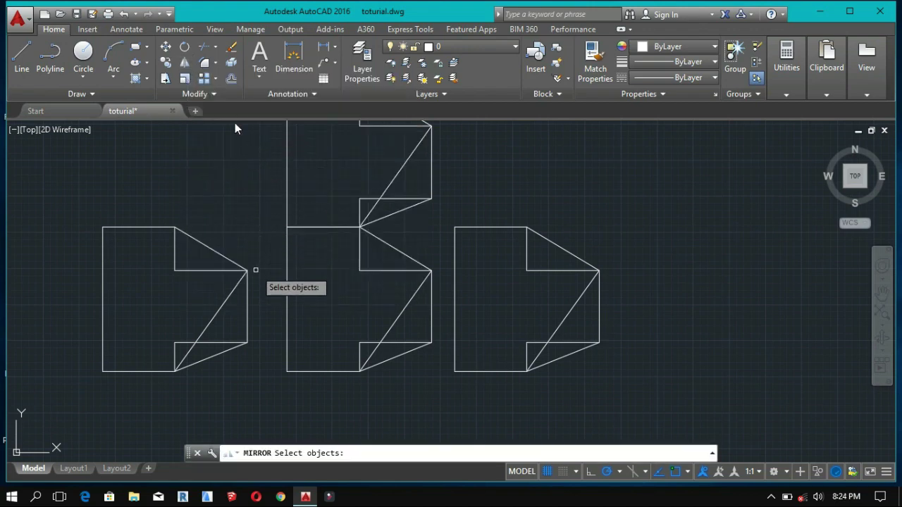
mouse_move(248, 364)
mouse_down()
mouse_move(257, 326)
mouse_move(208, 185)
mouse_move(145, 197)
mouse_move(71, 311)
mouse_move(104, 396)
mouse_up()
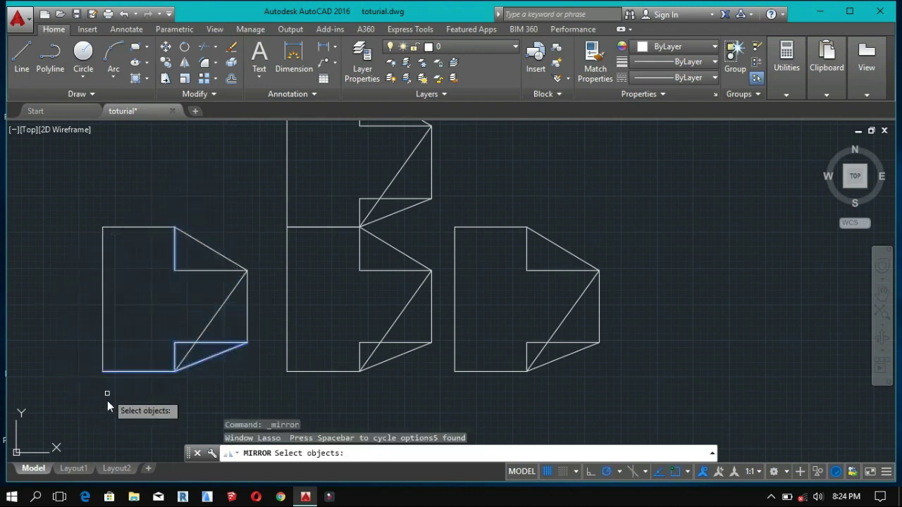
mouse_move(243, 389)
mouse_down()
mouse_move(276, 301)
mouse_move(206, 159)
mouse_move(61, 282)
mouse_move(66, 381)
mouse_up()
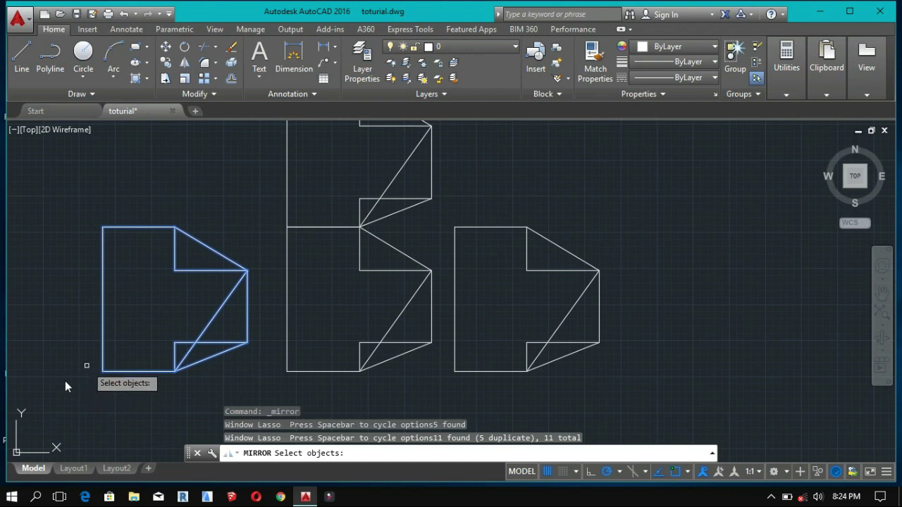
key(Return)
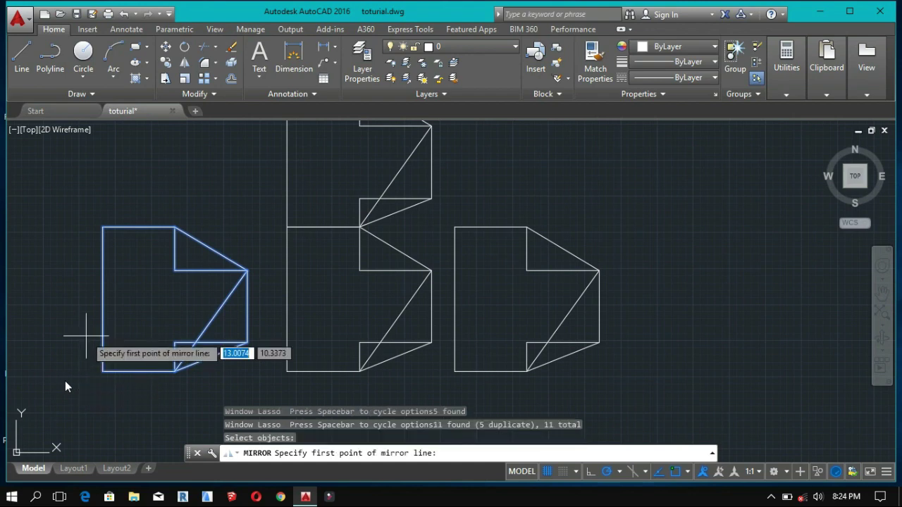
click(103, 371)
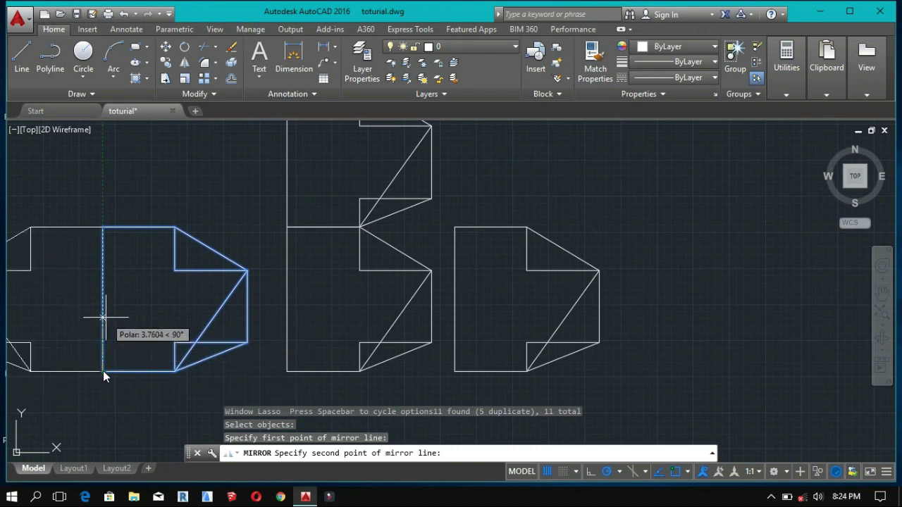
click(104, 317)
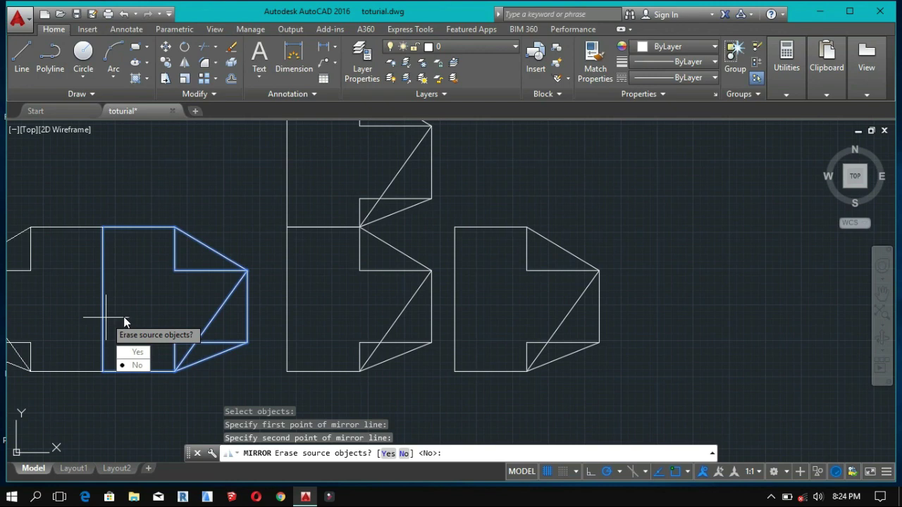
click(130, 366)
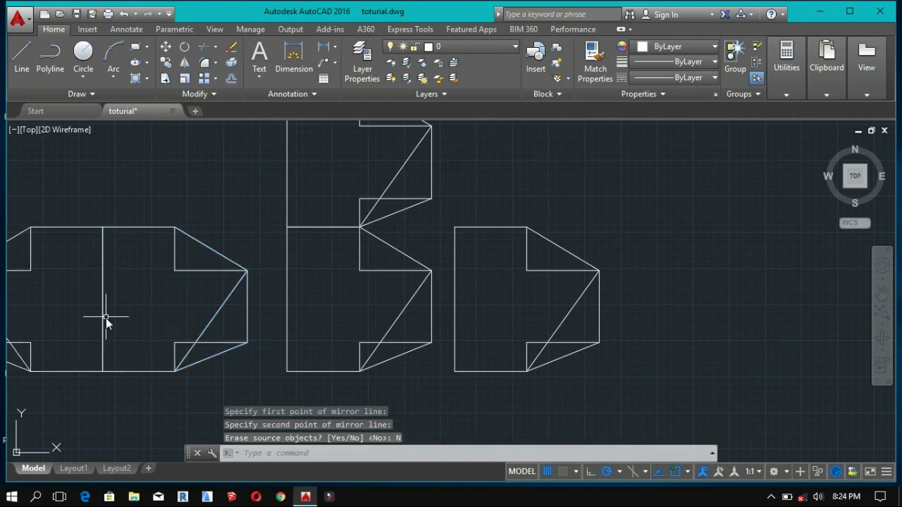
Try to fillet the upper-left corner of the rightmost shape between its left and top edges, using the current fillet radius
mouse_move(106, 314)
middle_down()
mouse_move(202, 319)
mouse_move(238, 295)
middle_up()
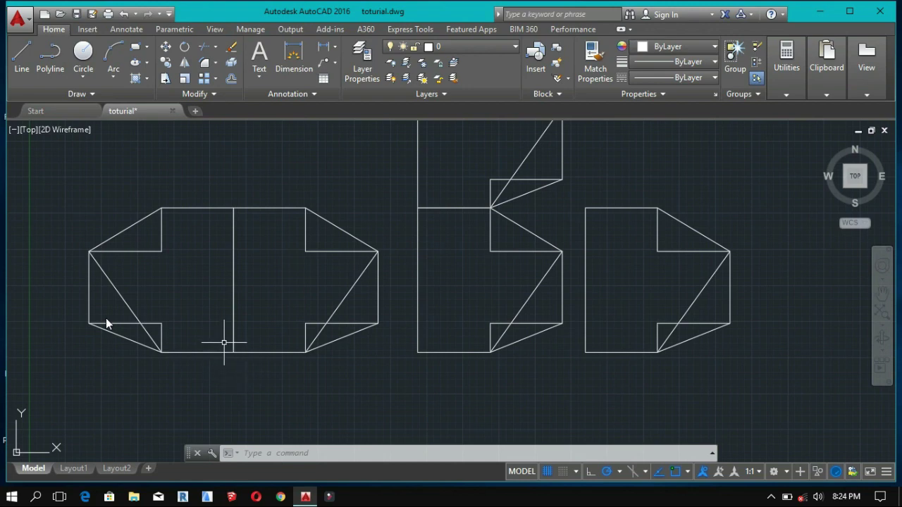
scroll(230, 282, down, 2)
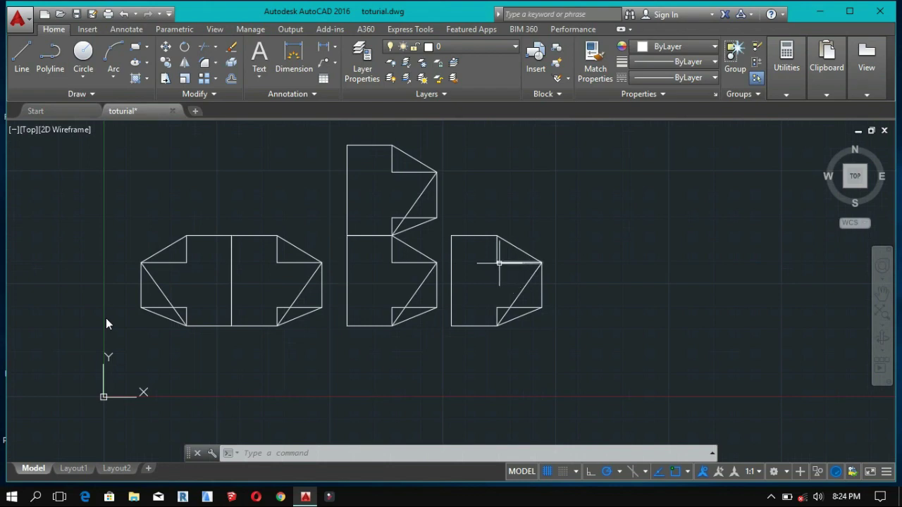
scroll(362, 256, up, 3)
scroll(360, 235, up, 2)
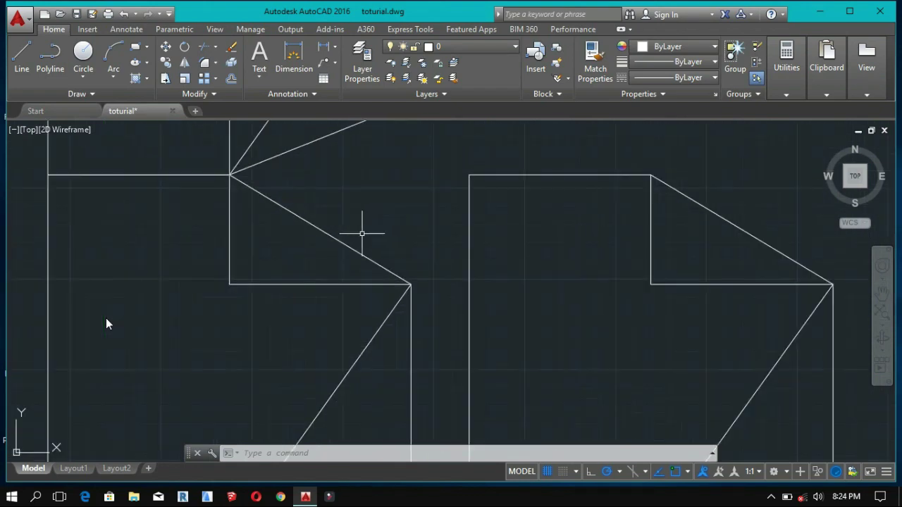
mouse_move(361, 233)
middle_down()
mouse_move(374, 232)
mouse_move(348, 183)
mouse_move(362, 189)
middle_up()
scroll(349, 180, down, 2)
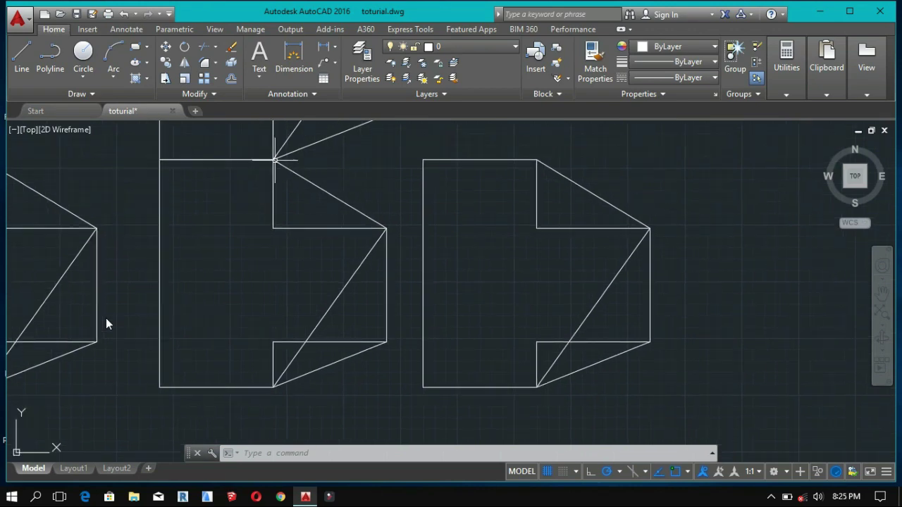
click(213, 63)
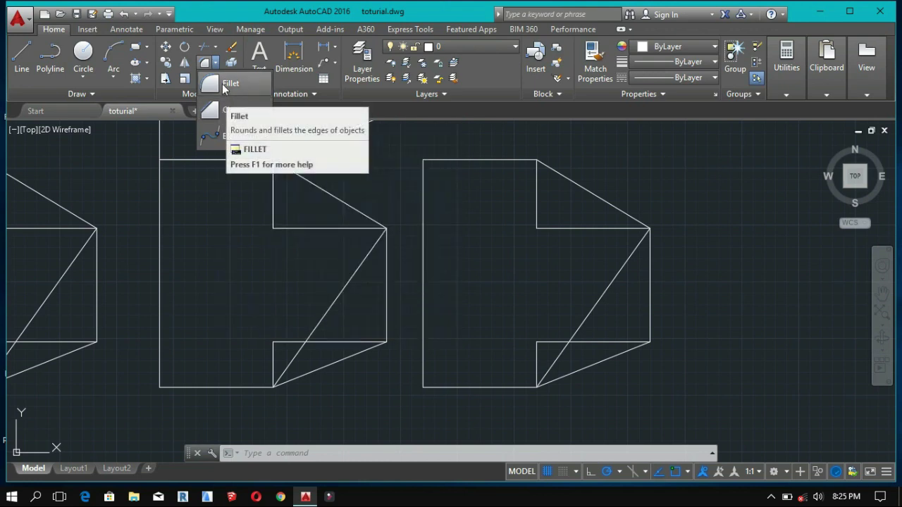
click(224, 86)
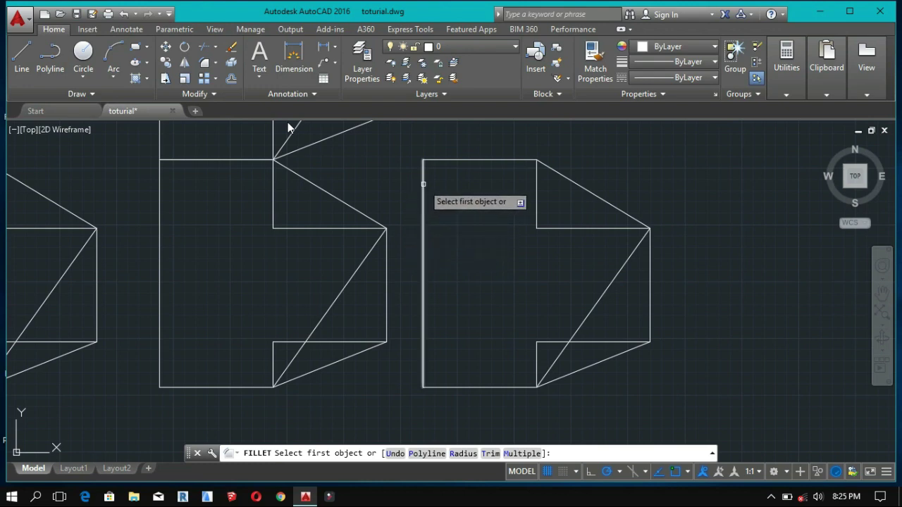
click(423, 184)
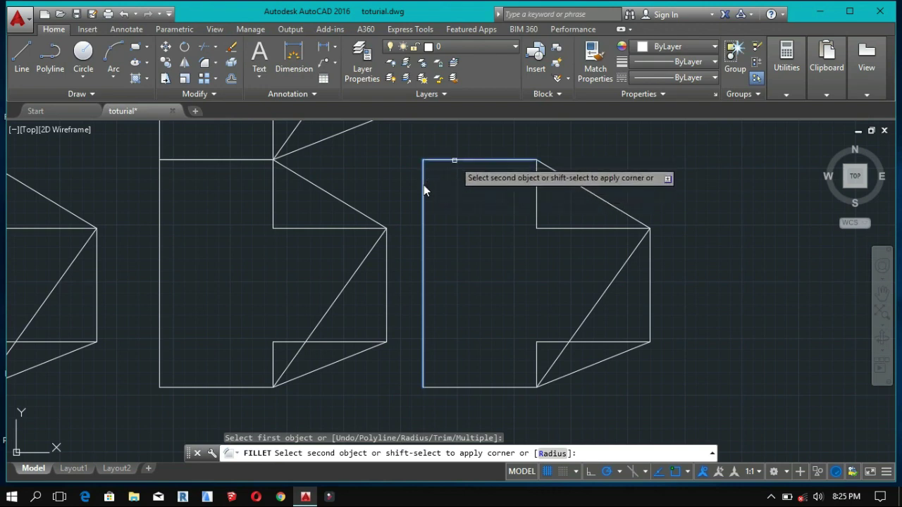
click(454, 160)
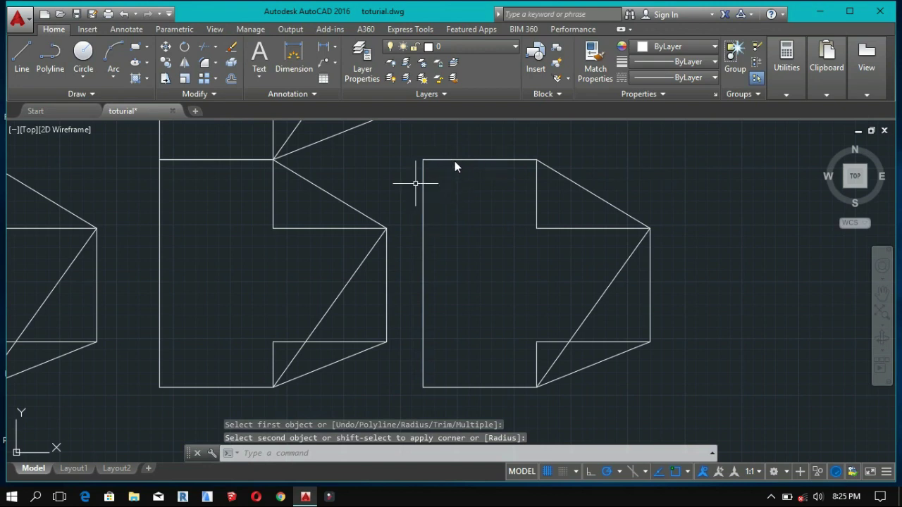
Try a fillet of radius 200 starting from the left edge of the rightmost shape, and cancel before choosing a second edge
click(206, 64)
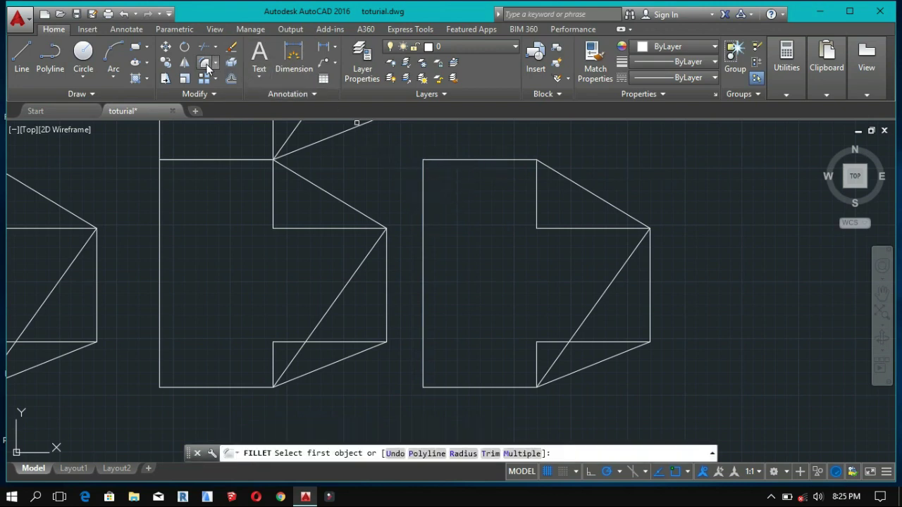
click(463, 454)
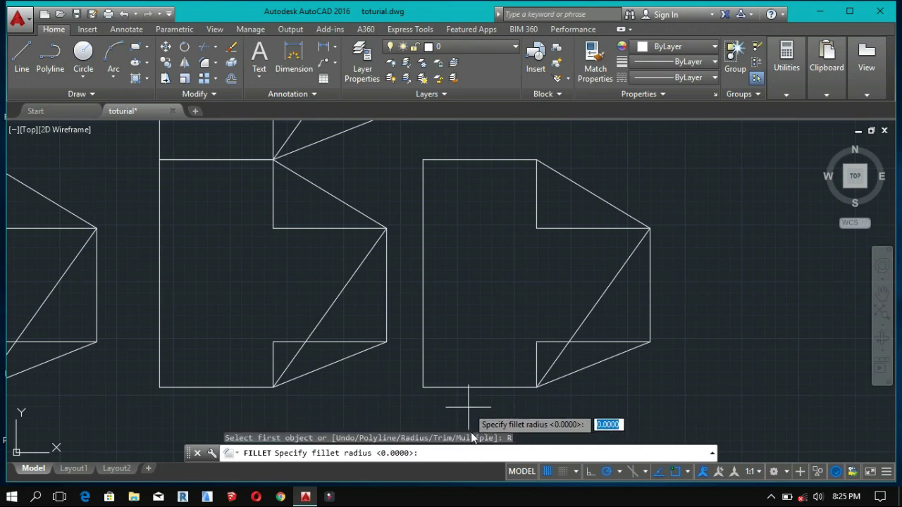
text(200)
key(Return)
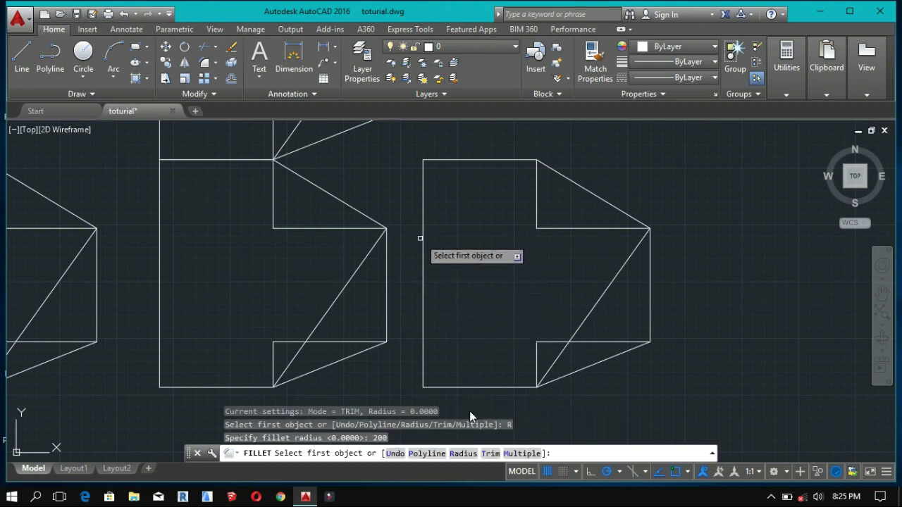
click(423, 241)
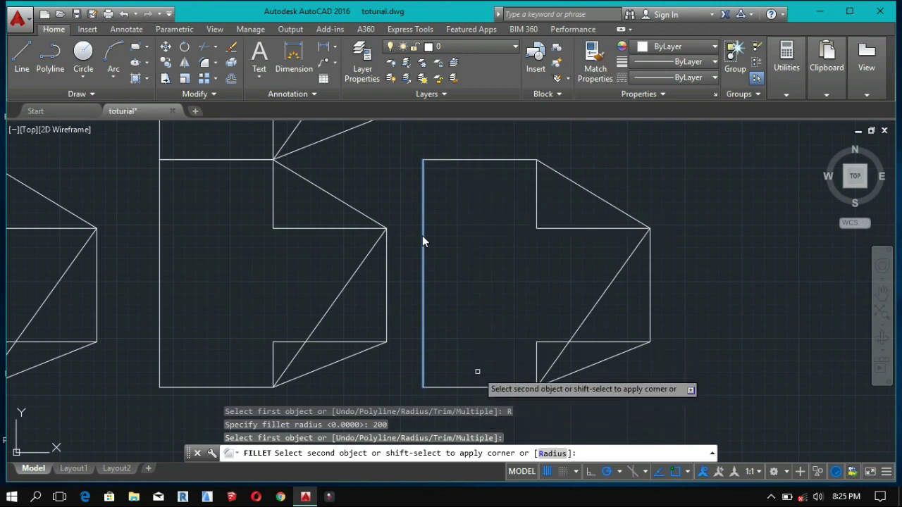
key(Escape)
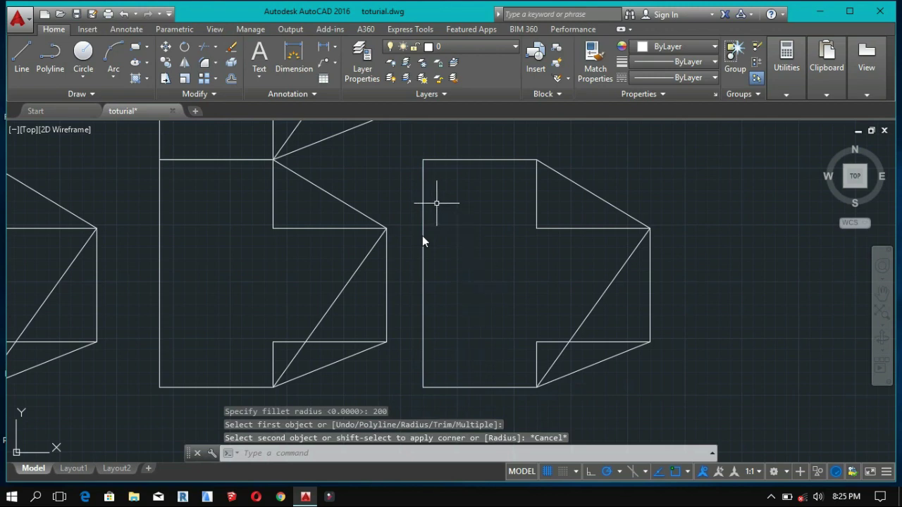
Try a fillet of radius 10 starting from the top edge of the rightmost shape, and cancel the command
click(204, 50)
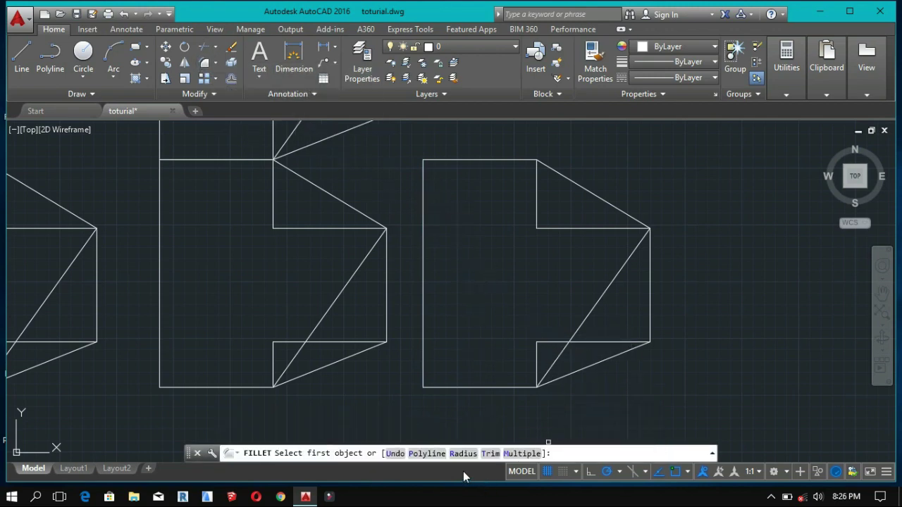
click(463, 454)
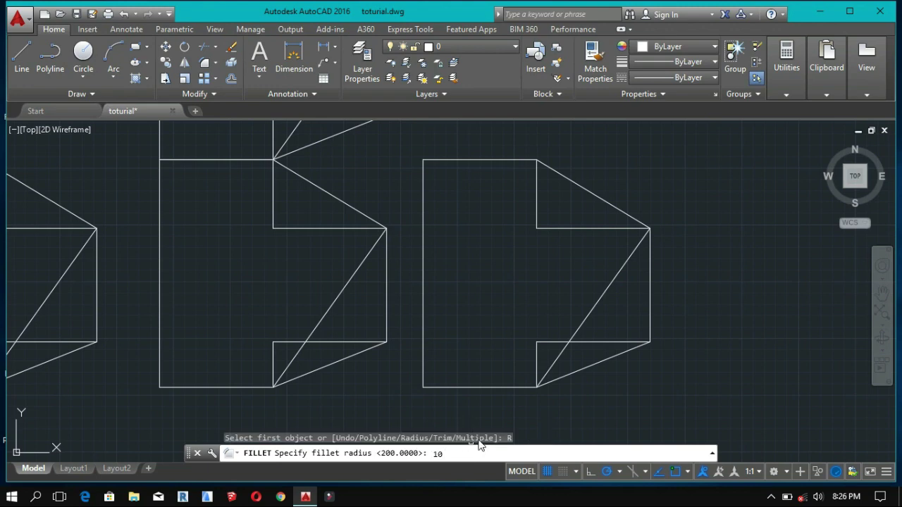
key(Return)
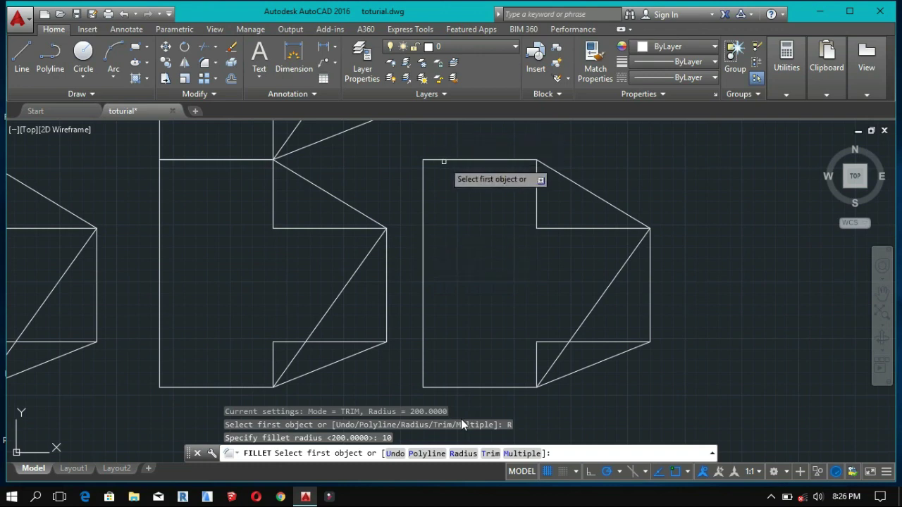
click(444, 160)
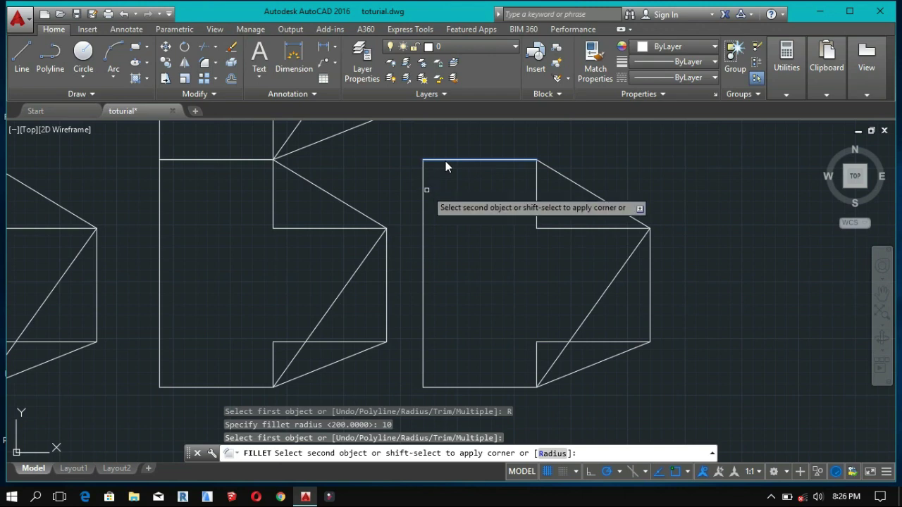
key(Escape)
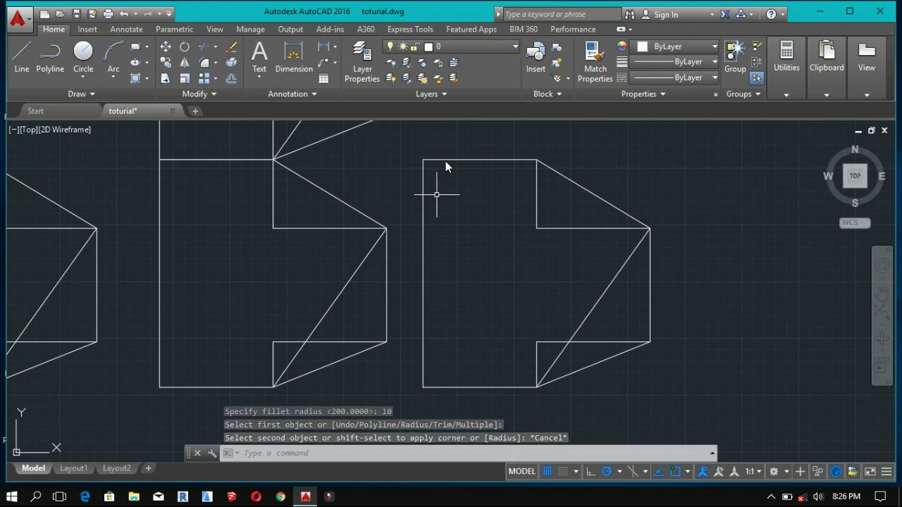
Fillet the upper-left corner of the rightmost shape with a radius of .5, inspect the rounded corner, and undo the fillet
click(204, 64)
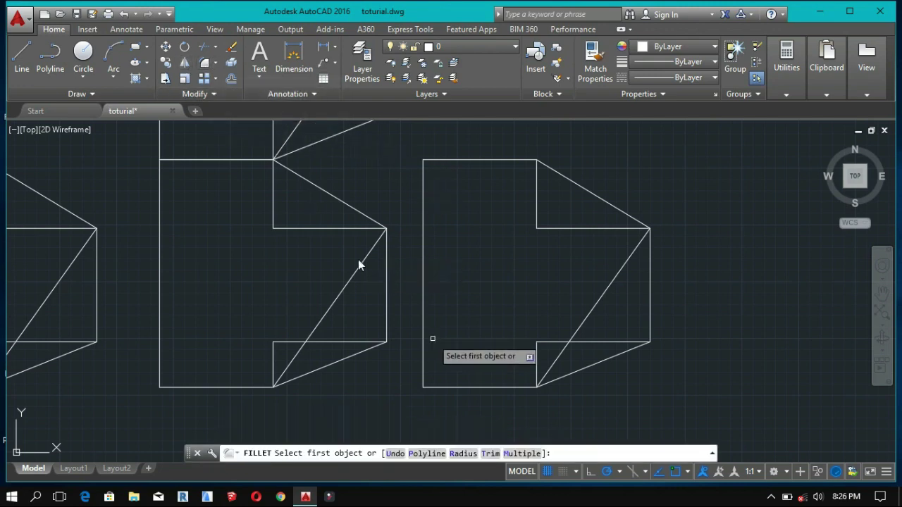
click(464, 454)
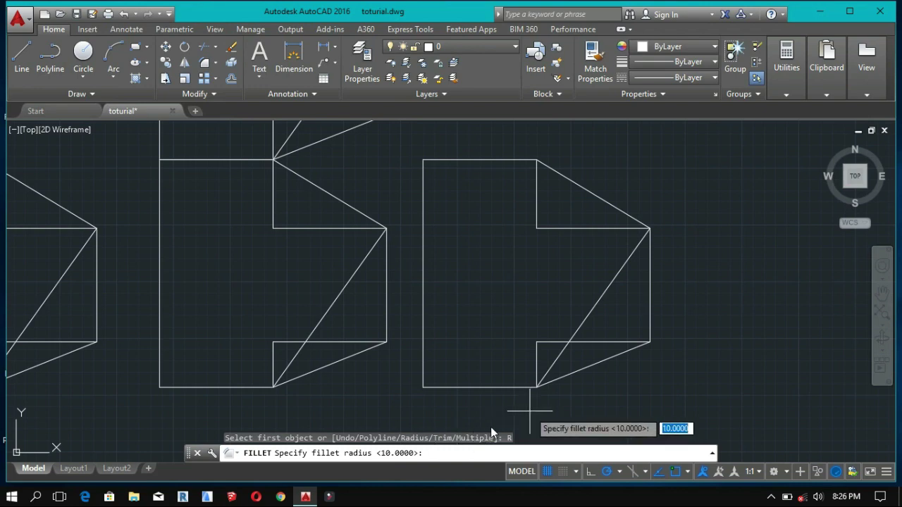
text(.)
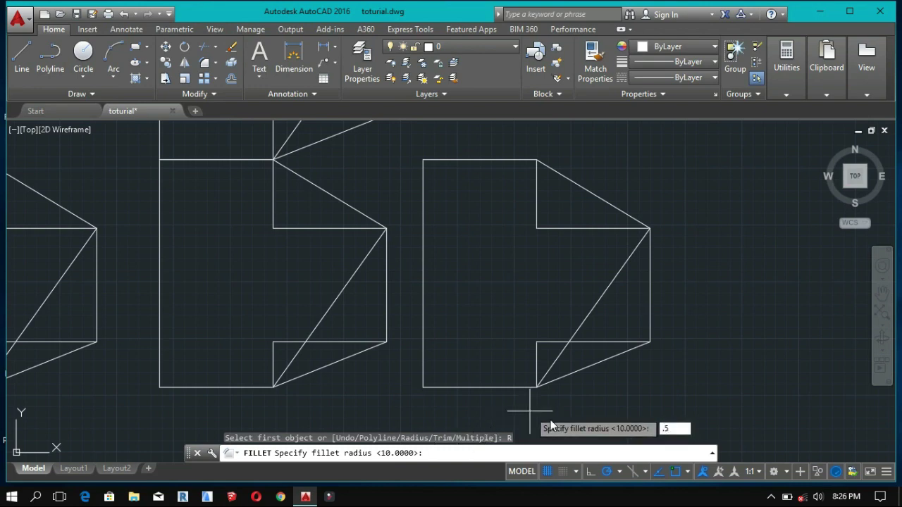
text(5)
key(Return)
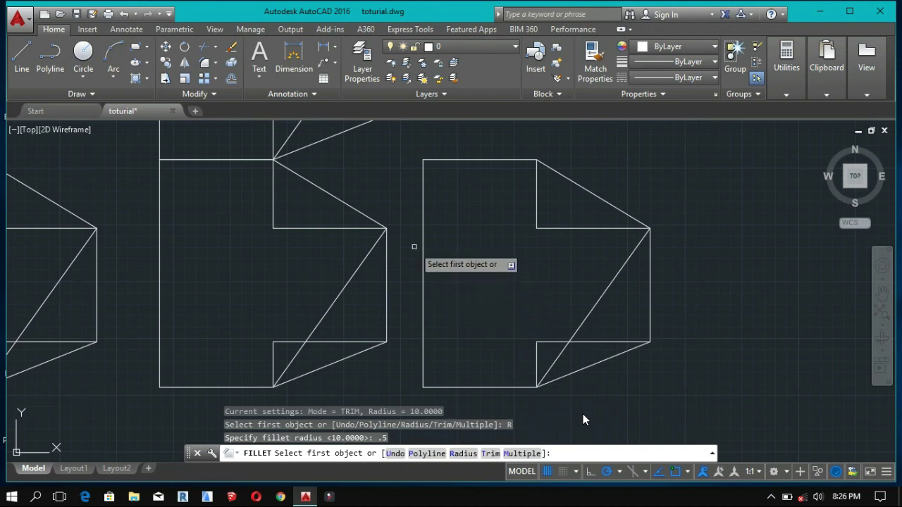
click(422, 232)
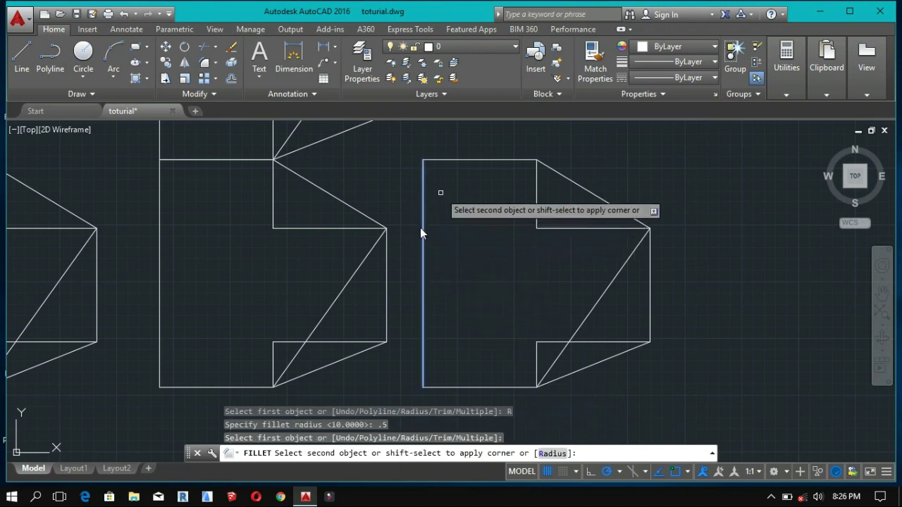
click(453, 159)
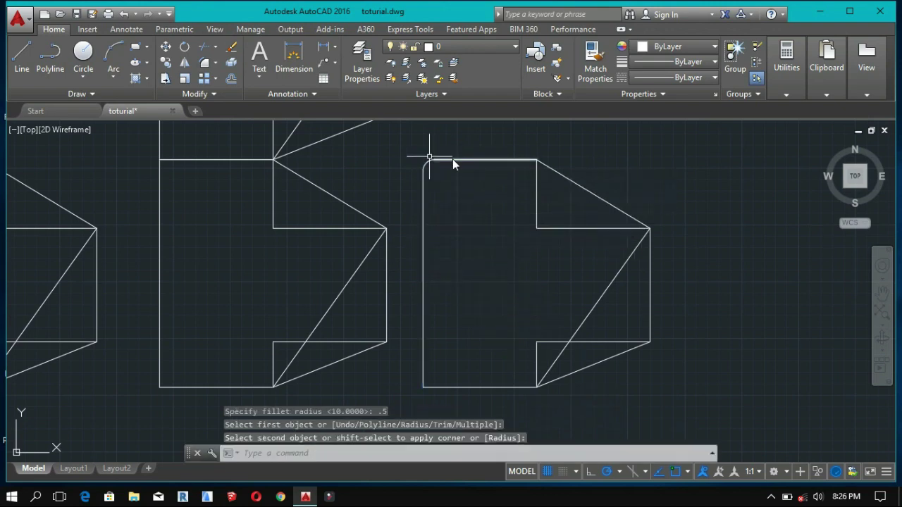
scroll(420, 158, up, 3)
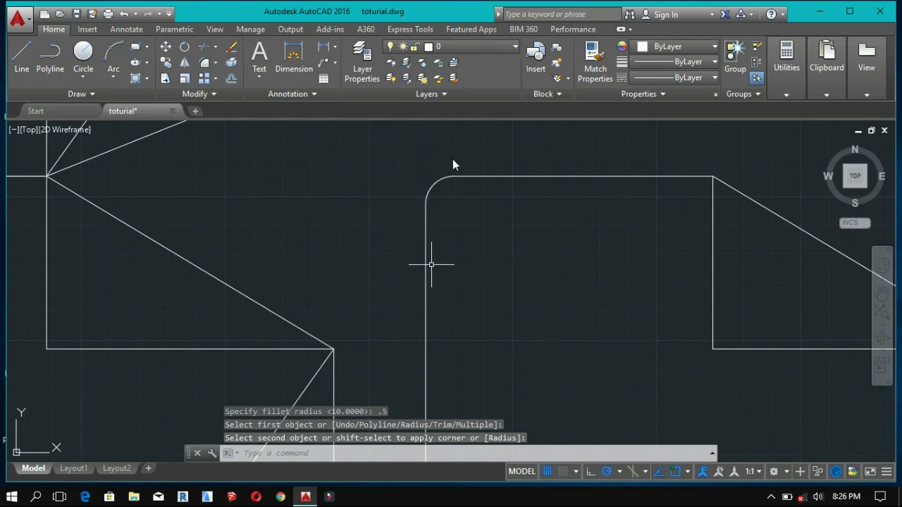
scroll(427, 252, up, 2)
middle_drag(428, 202, 385, 249)
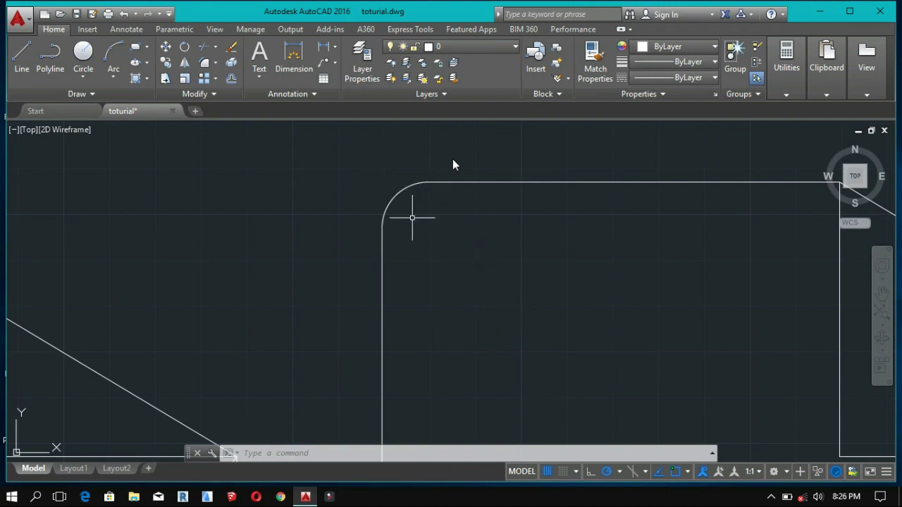
key(ctrl+z)
key(ctrl+z)
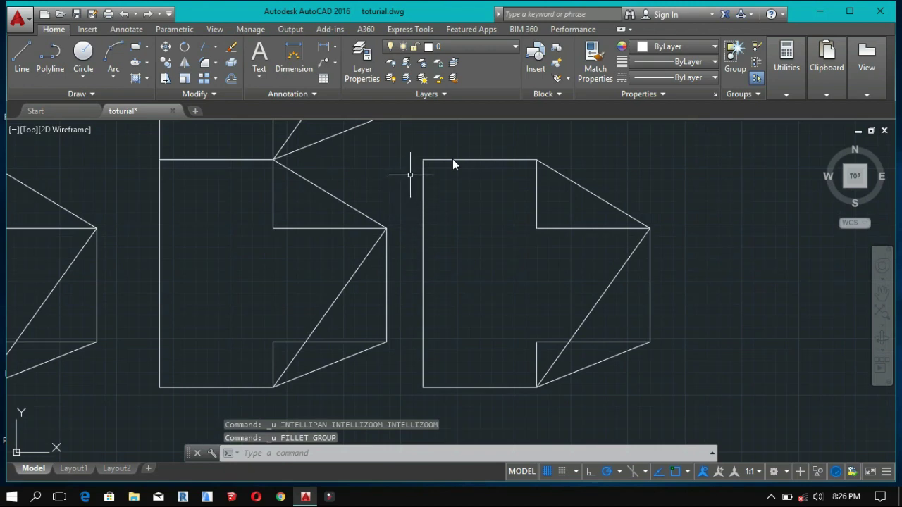
Fillet the corner between the top and left edges of the rightmost shape with a radius of 1
scroll(449, 146, up, 4)
scroll(443, 181, up, 2)
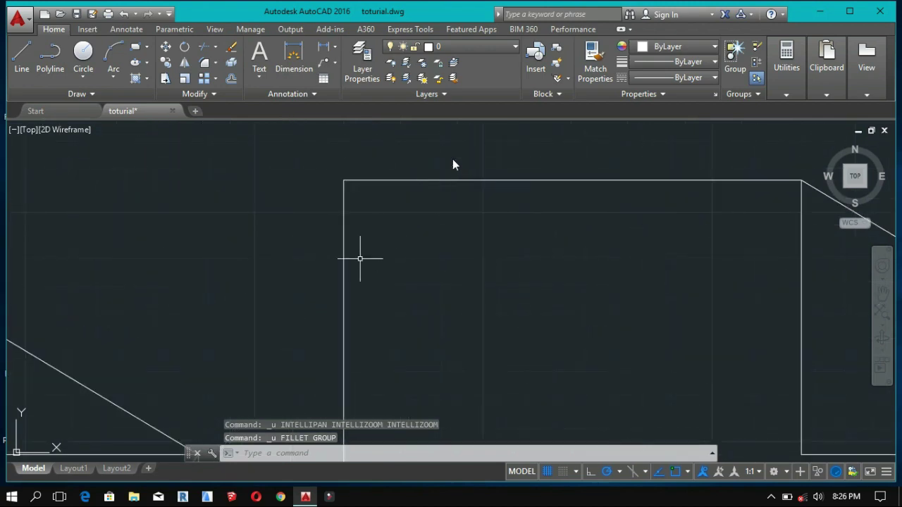
click(204, 64)
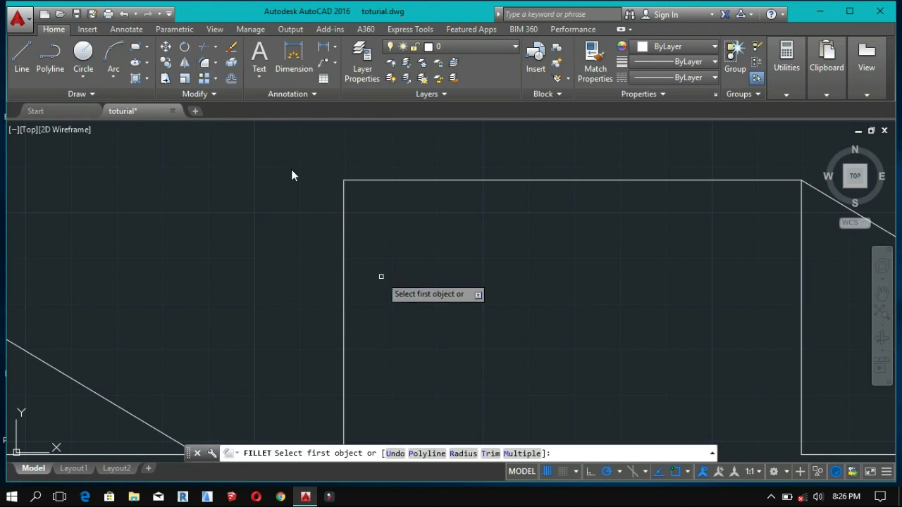
click(462, 454)
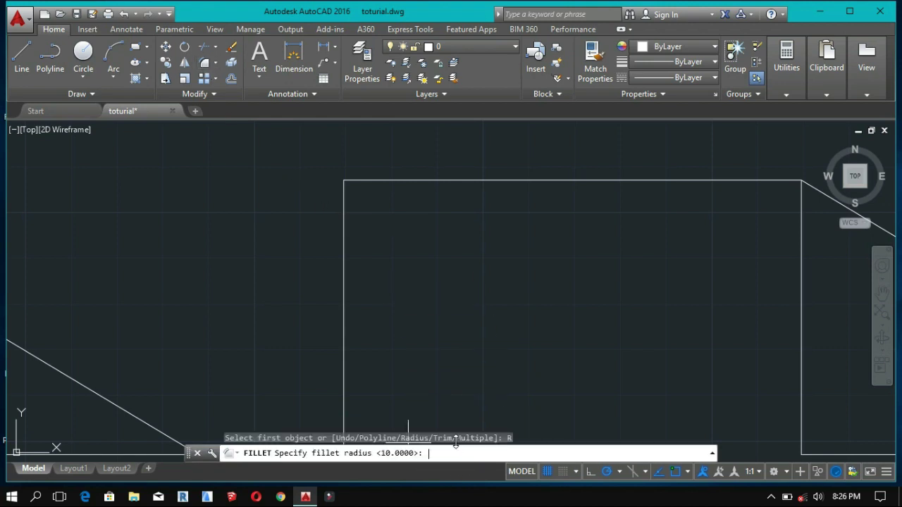
text(1)
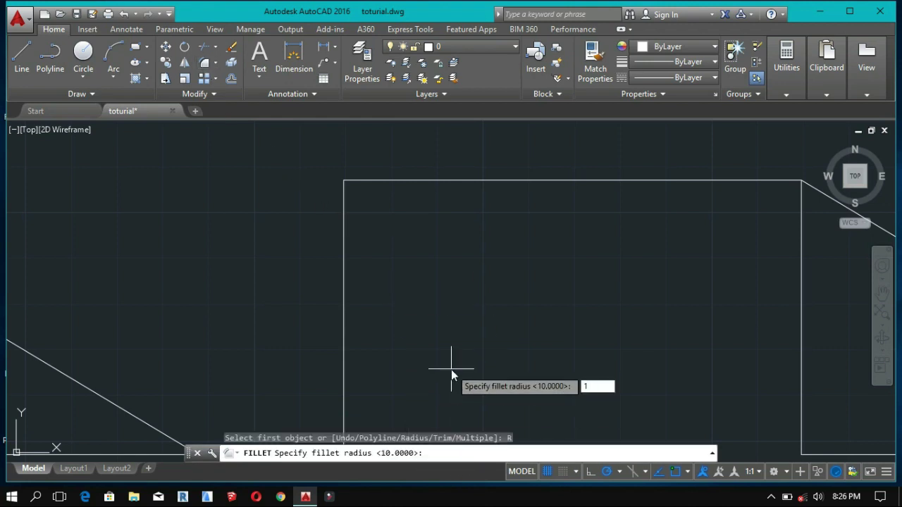
key(Return)
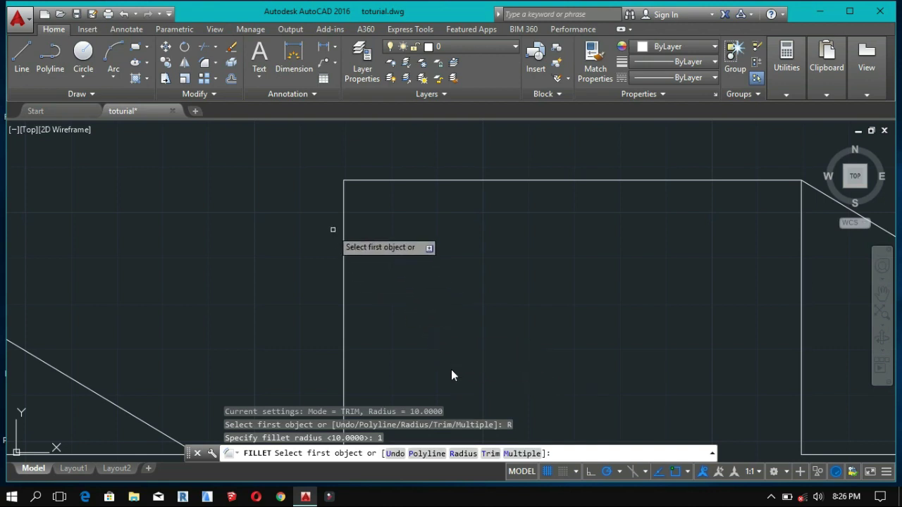
click(369, 181)
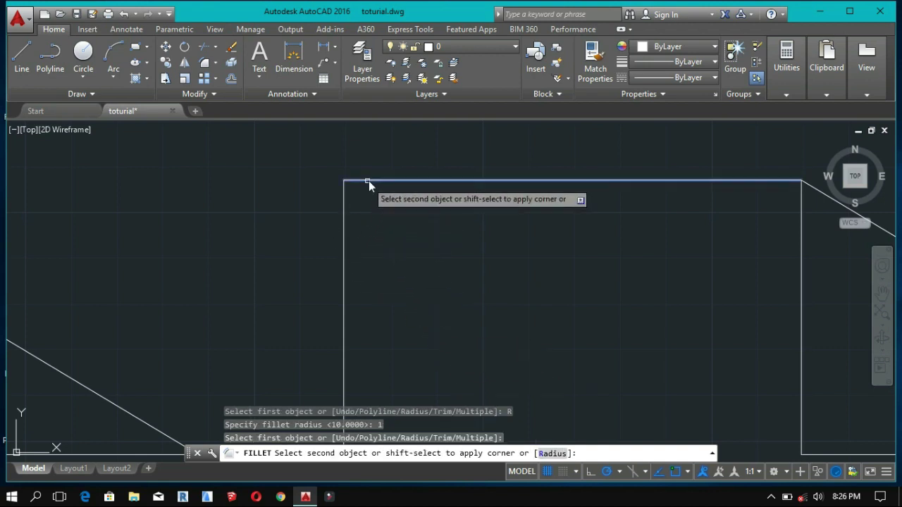
click(346, 214)
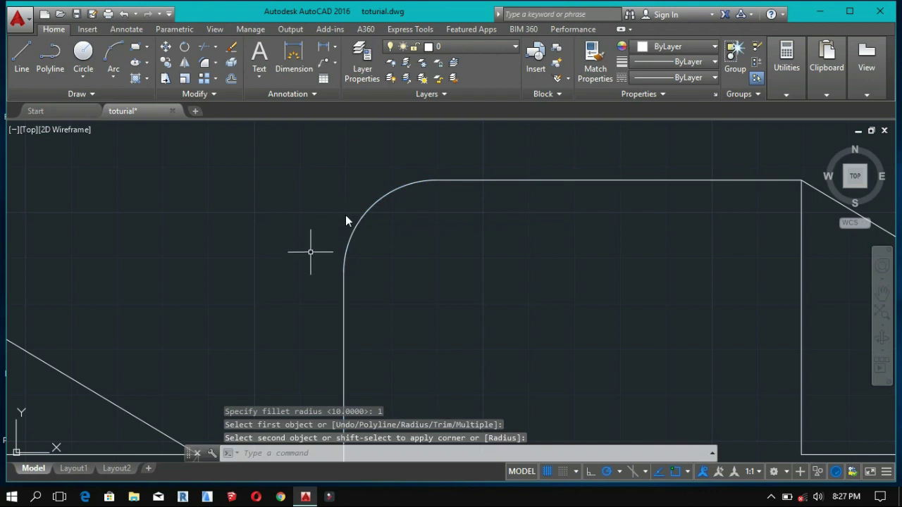
scroll(306, 246, down, 4)
scroll(304, 244, down, 2)
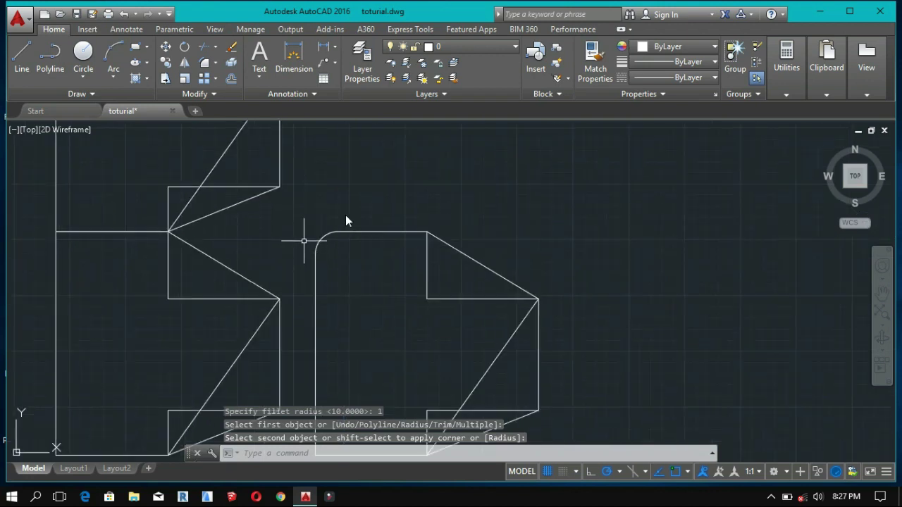
Set the first chamfer distance to 2 and pick the second distance from the rightmost shape's lower-left corner up its left edge
scroll(331, 216, down, 3)
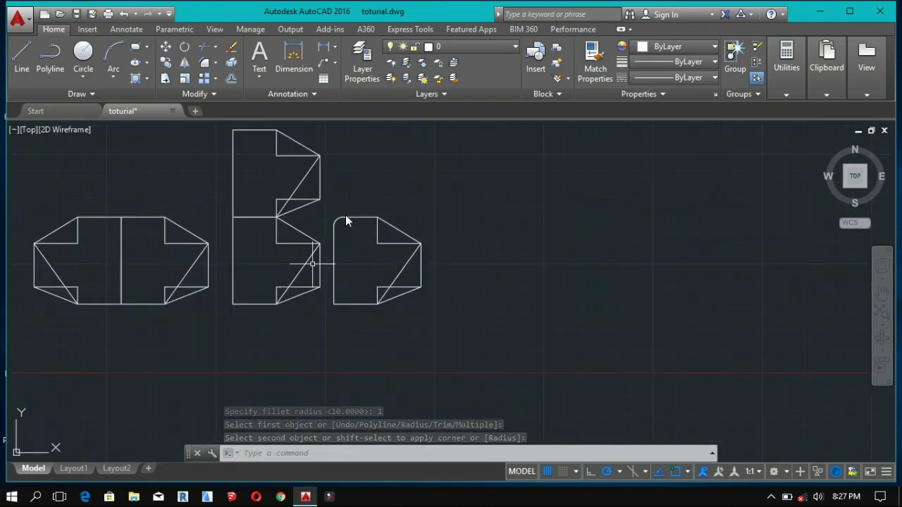
scroll(304, 308, up, 2)
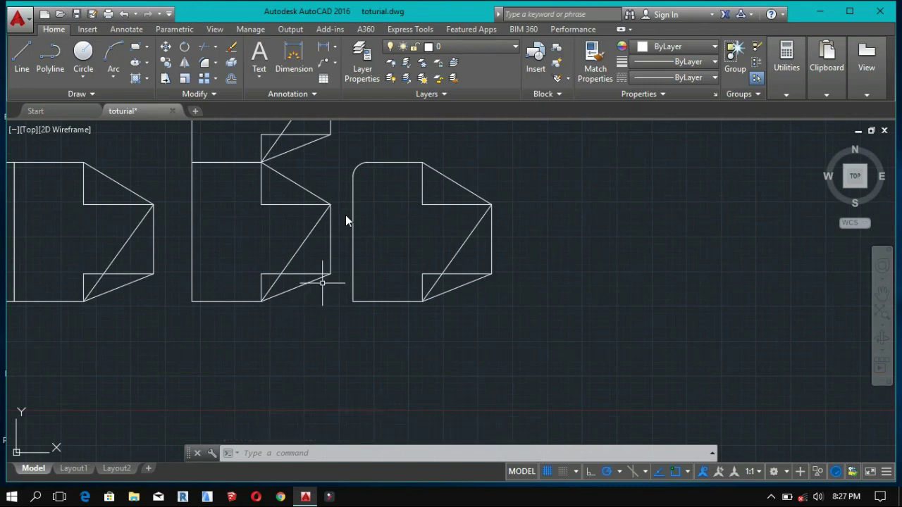
scroll(358, 177, up, 4)
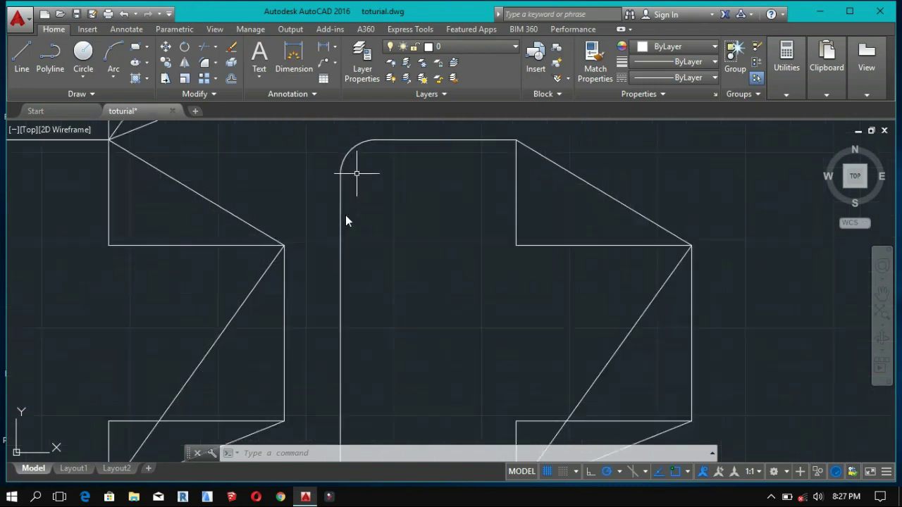
click(216, 62)
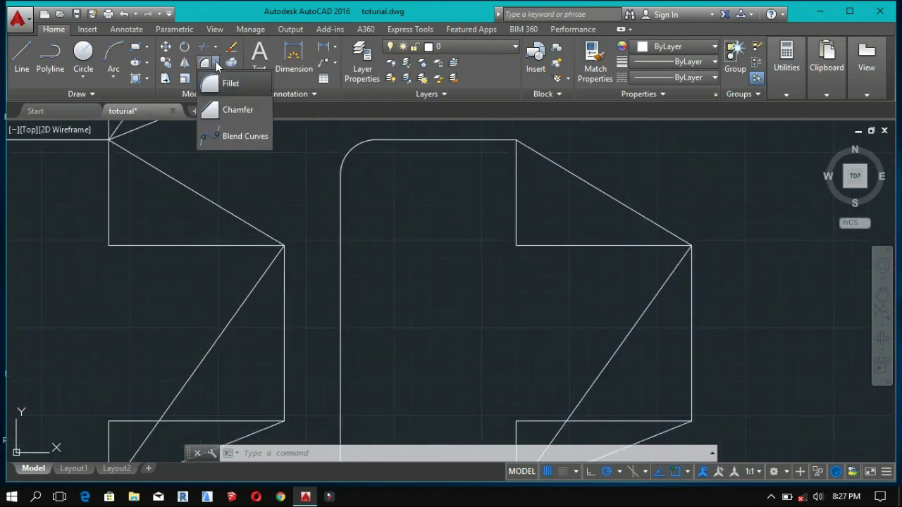
click(232, 110)
scroll(291, 123, down, 4)
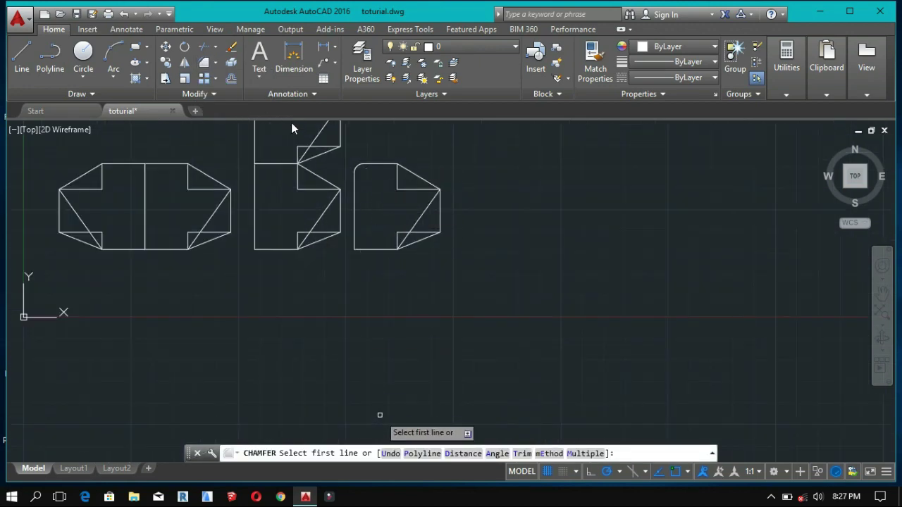
click(460, 454)
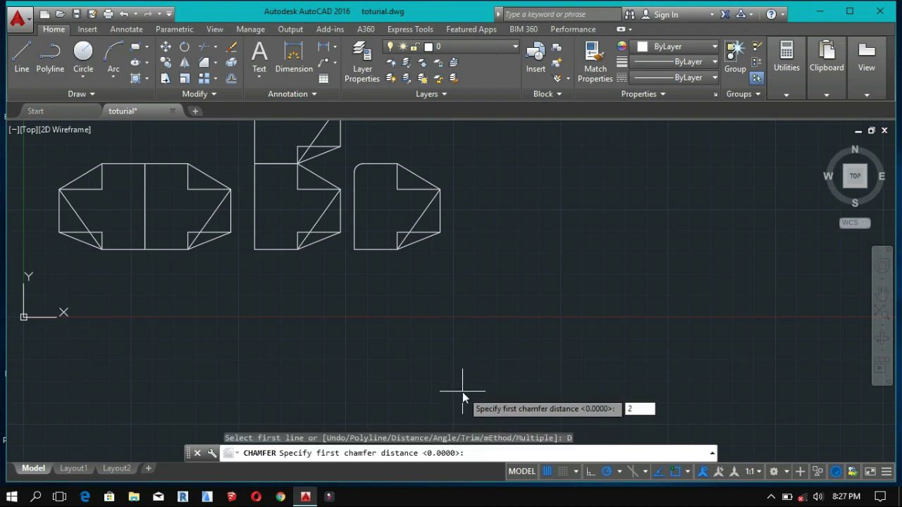
text(2)
key(Return)
scroll(356, 211, up, 5)
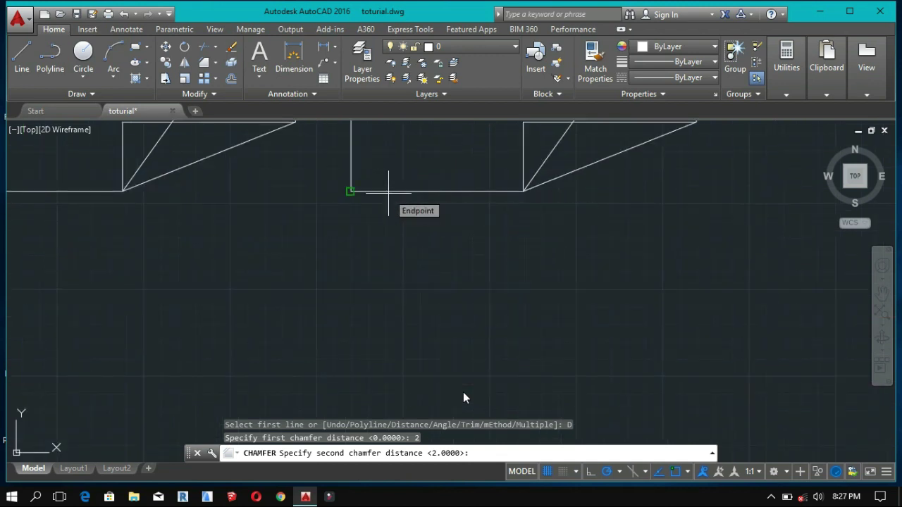
click(388, 192)
click(352, 161)
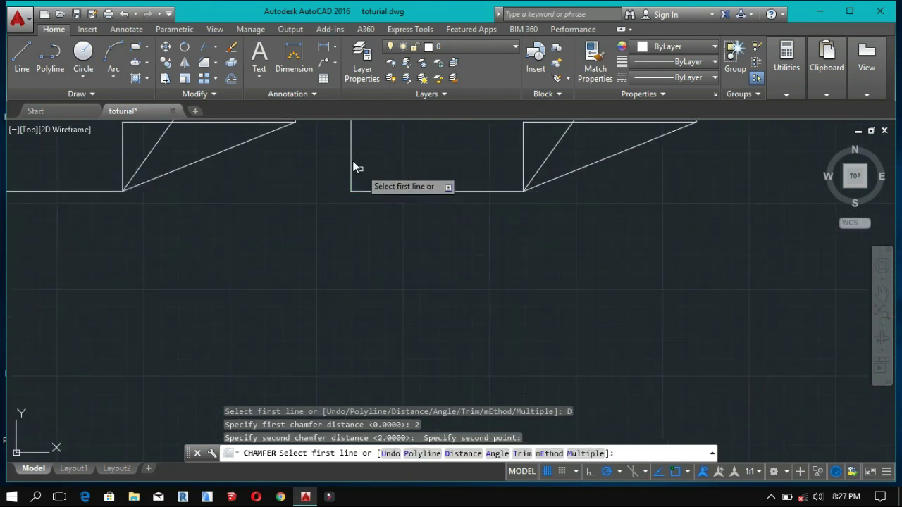
Chamfer the corner between the left and bottom edges of the rightmost shape, inspect the bevel, and undo the chamfer
scroll(354, 165, down, 2)
middle_drag(367, 177, 395, 298)
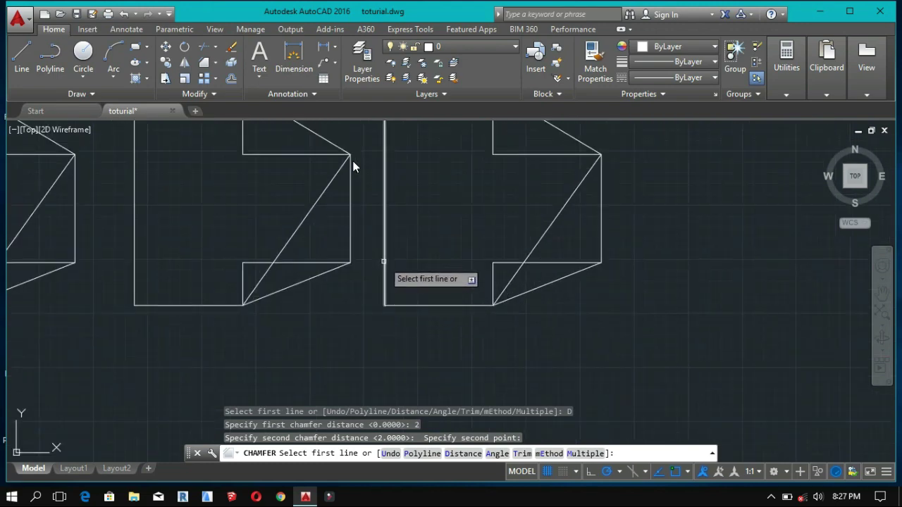
click(385, 263)
click(414, 308)
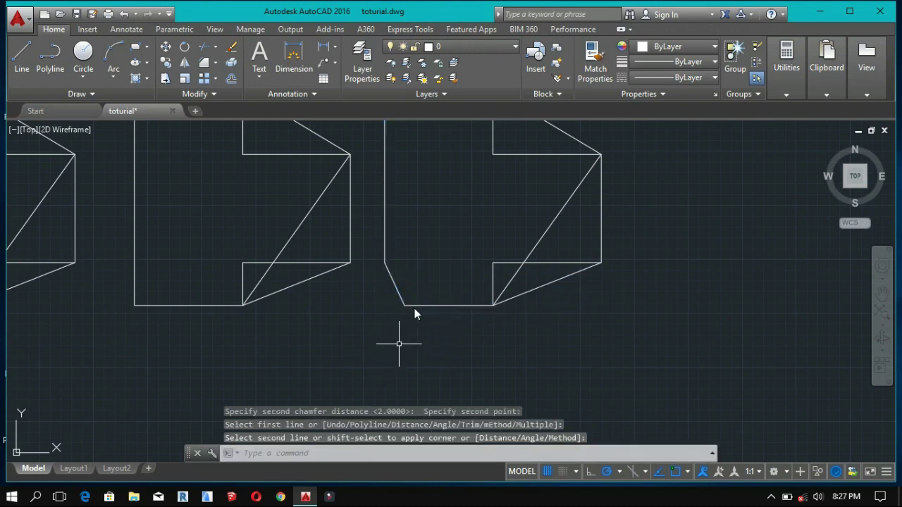
scroll(409, 331, down, 2)
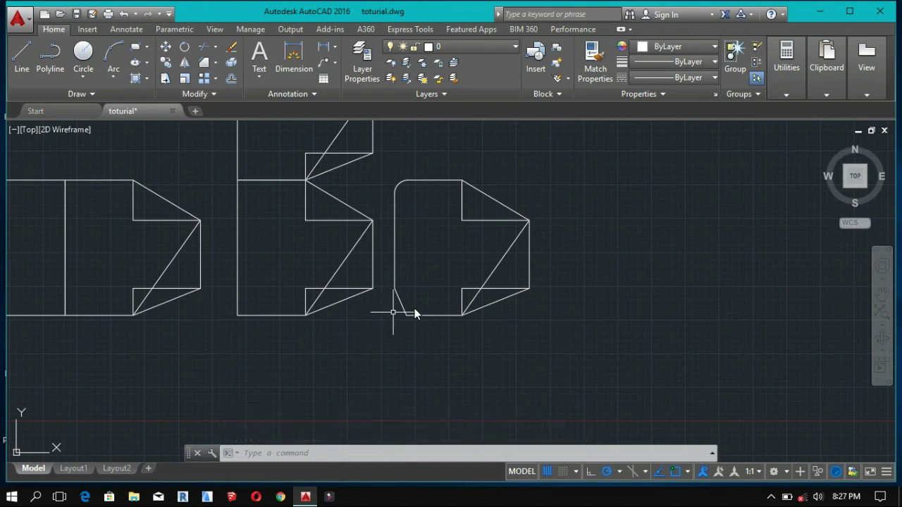
scroll(414, 315, up, 3)
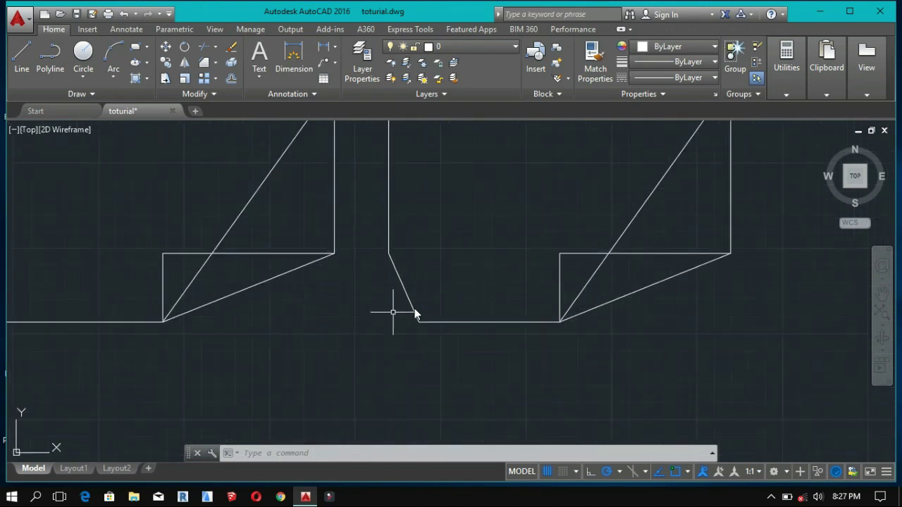
key(ctrl+z)
key(ctrl+z)
key(ctrl+z)
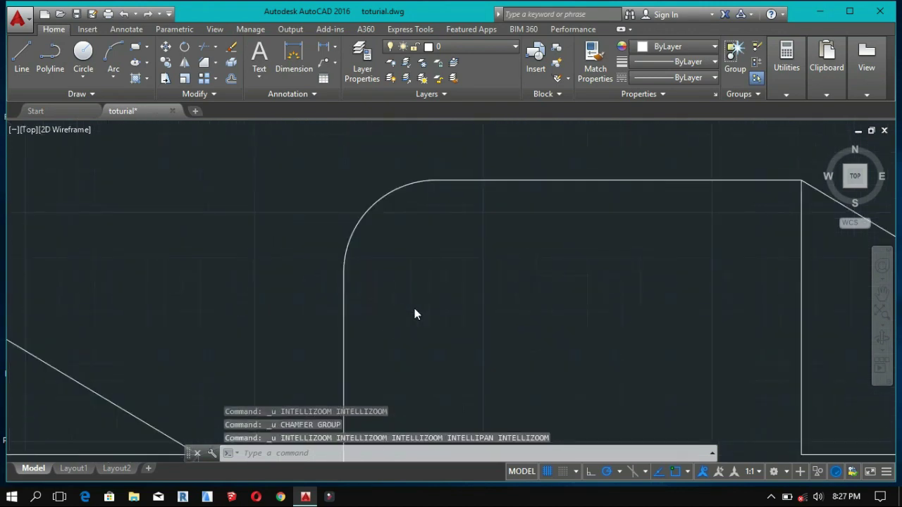
Try to chamfer the lower-left corner of the rightmost shape without entering any chamfer distances
middle_drag(395, 308, 397, 169)
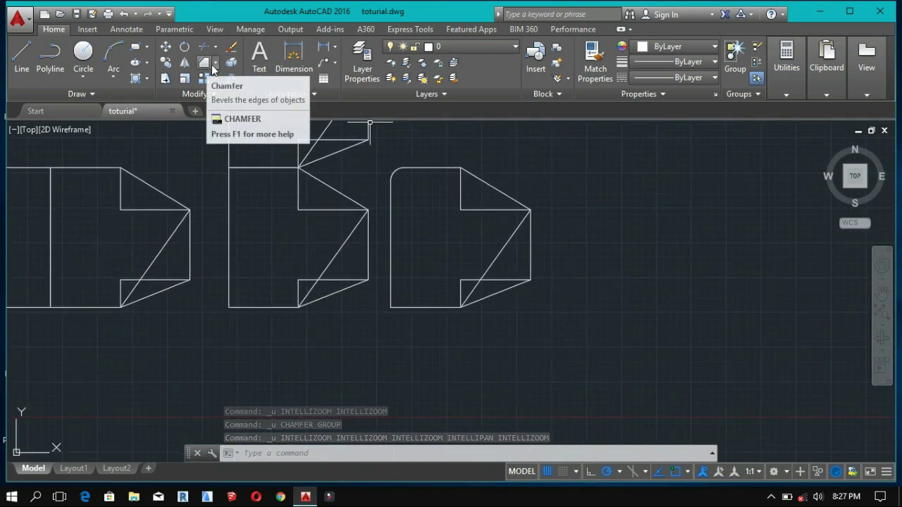
click(205, 63)
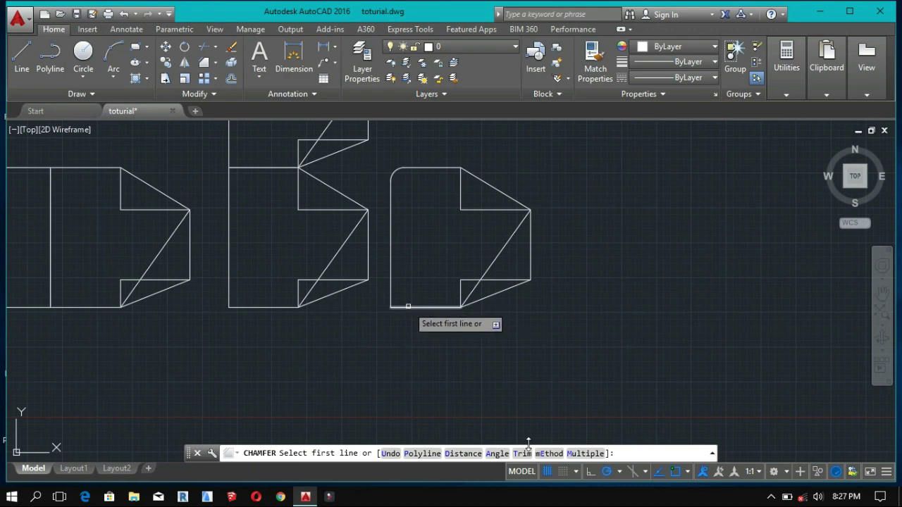
click(391, 285)
click(408, 307)
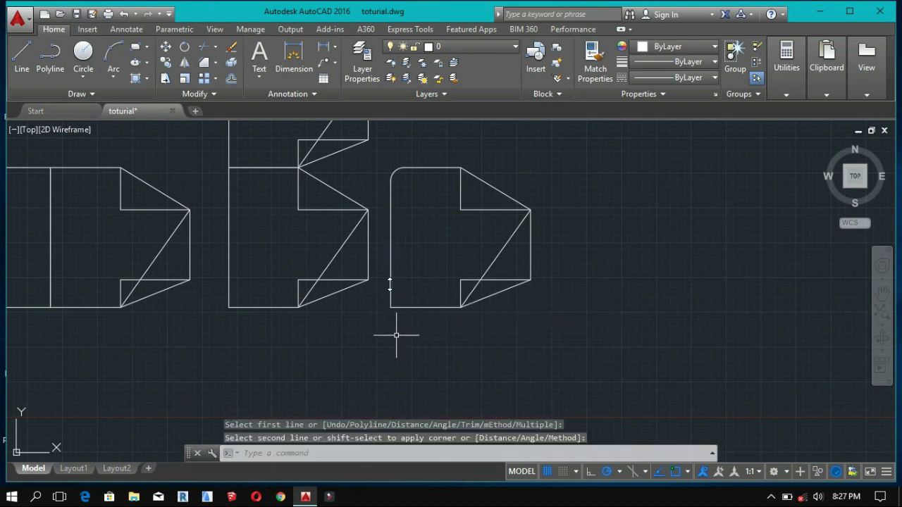
Chamfer the lower-left corner of the rightmost shape with first distance 1 and a second distance picked from the corner up the left edge
click(203, 63)
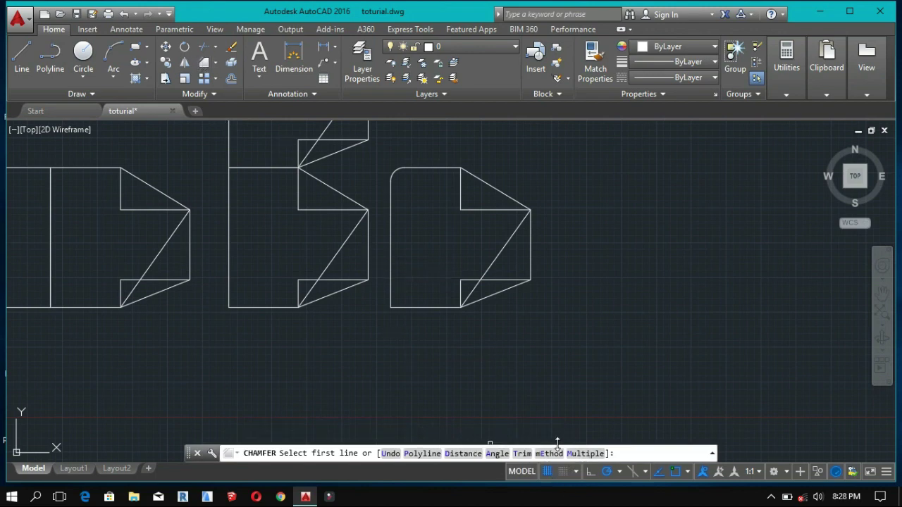
click(463, 454)
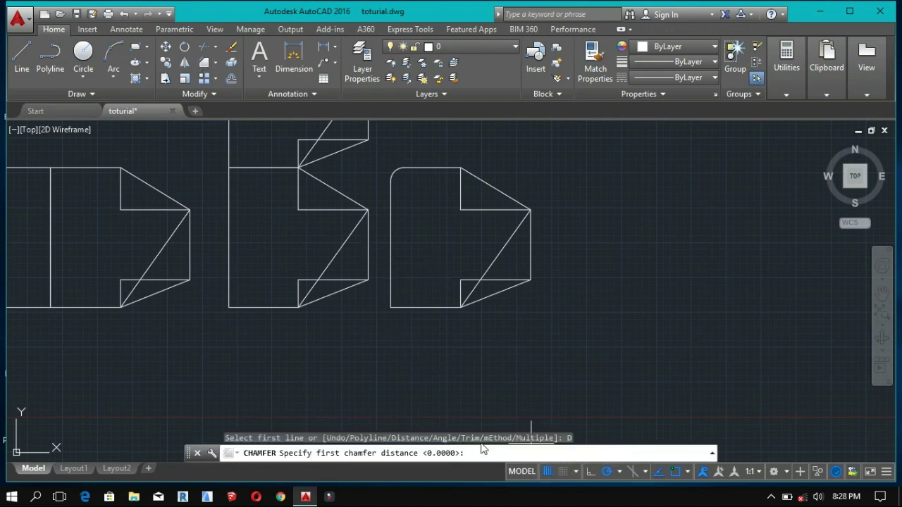
text(1)
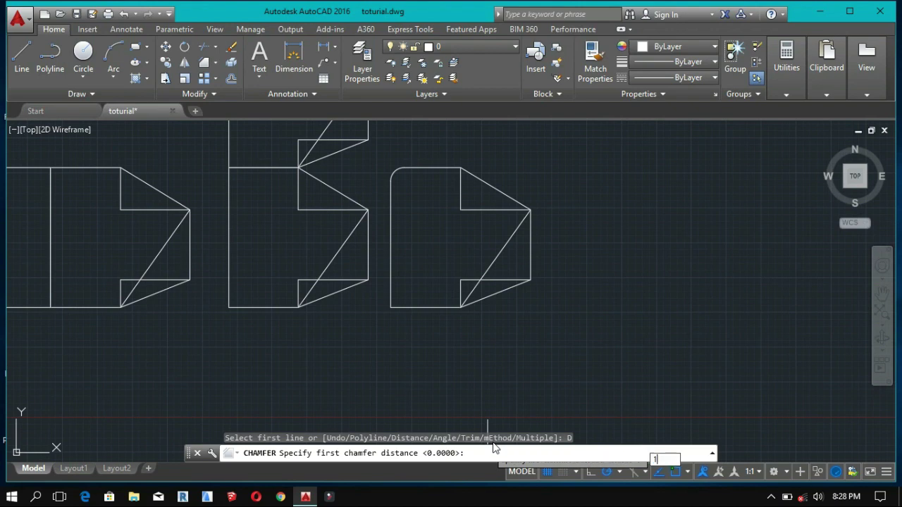
key(Return)
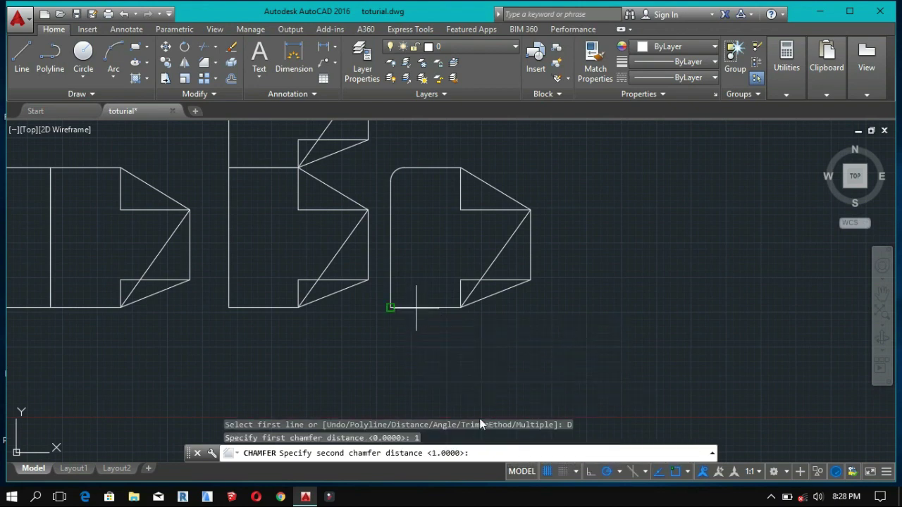
click(389, 307)
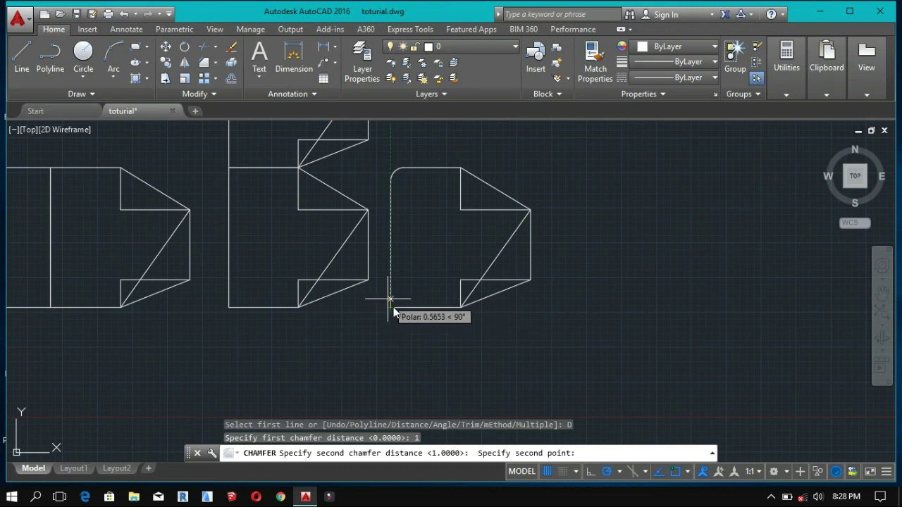
click(390, 293)
click(389, 293)
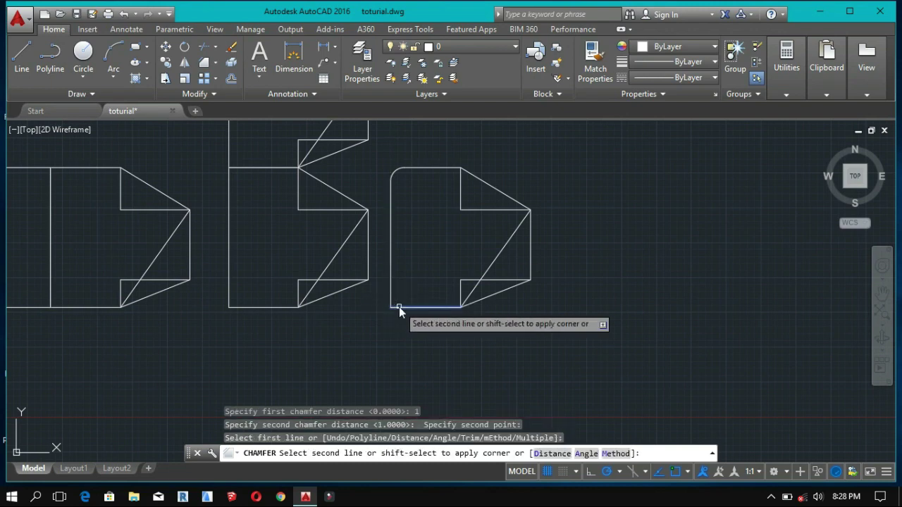
click(399, 308)
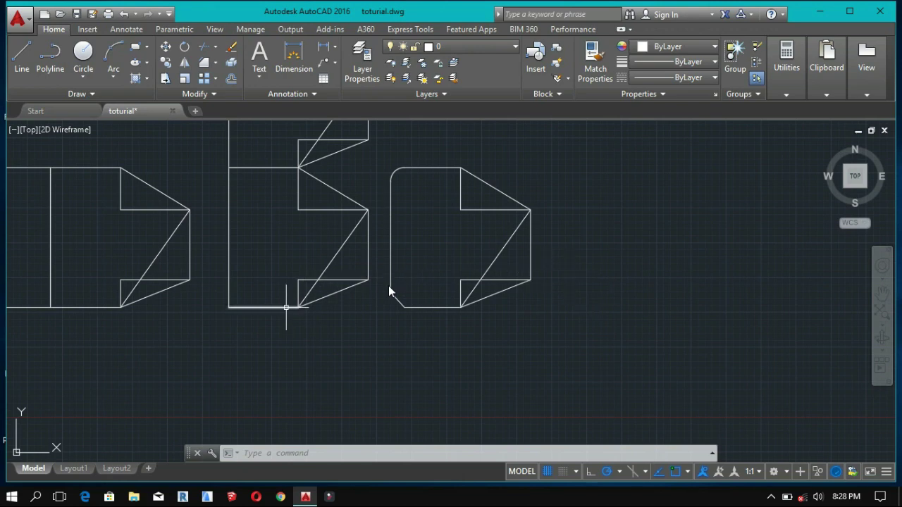
scroll(286, 306, down, 4)
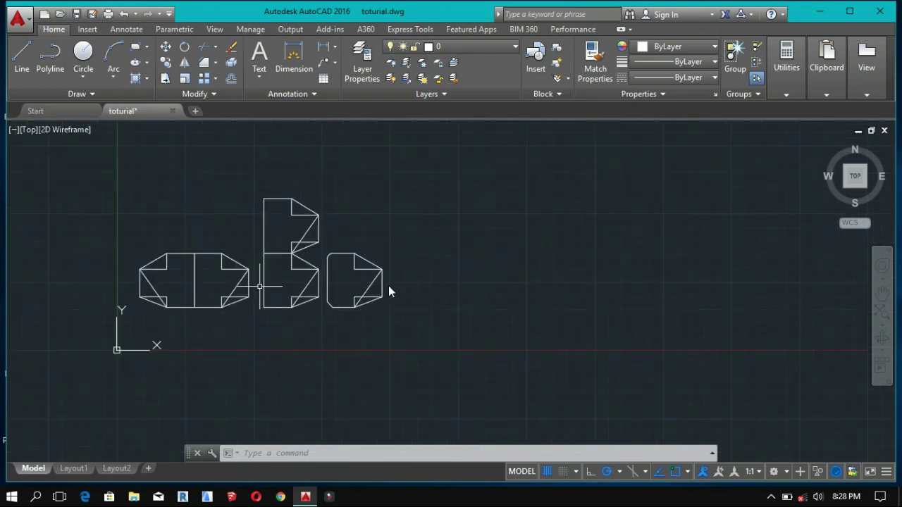
key(Escape)
key(Escape)
Draw three connected lines across the rightmost shape: a vertical, a diagonal back past the left edge, and a horizontal about 12.9 units long
scroll(337, 279, up, 5)
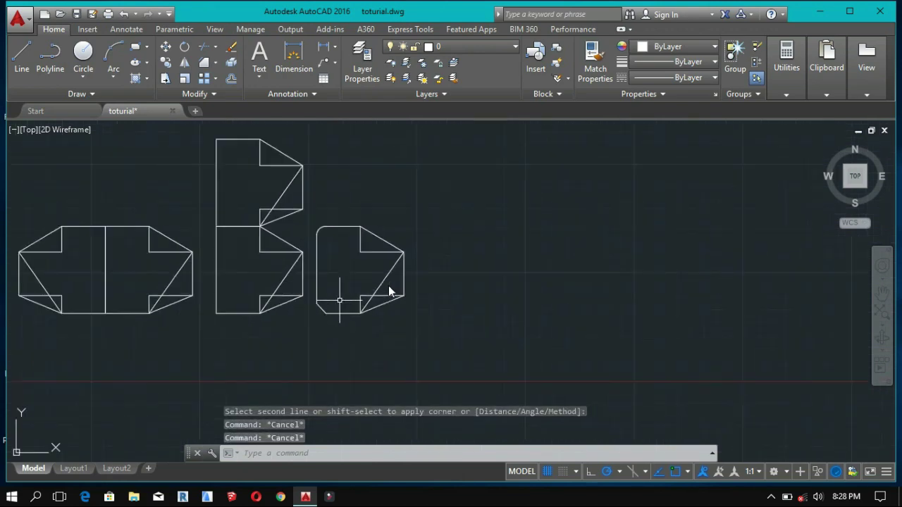
middle_drag(344, 298, 381, 366)
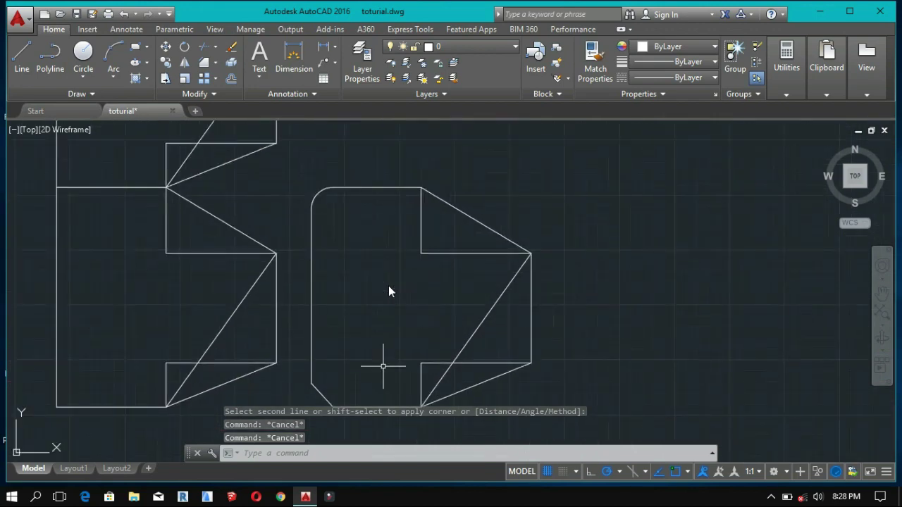
click(25, 53)
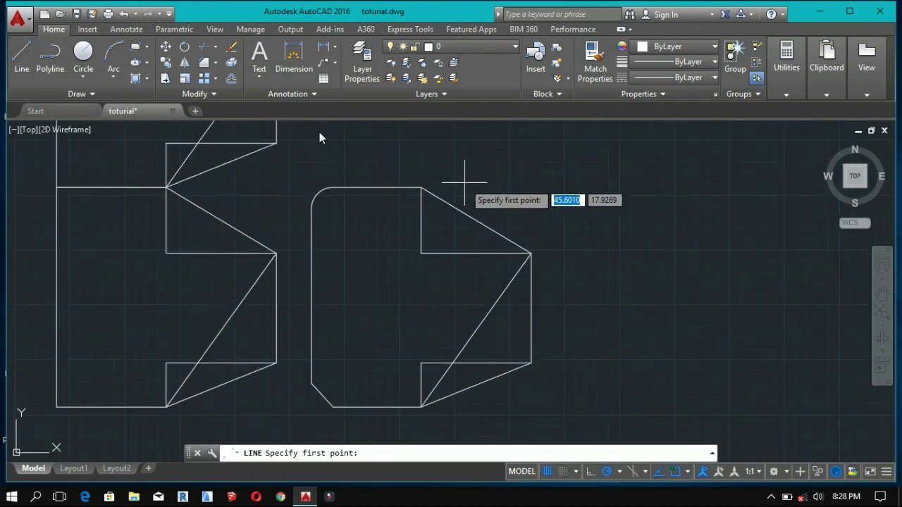
click(359, 143)
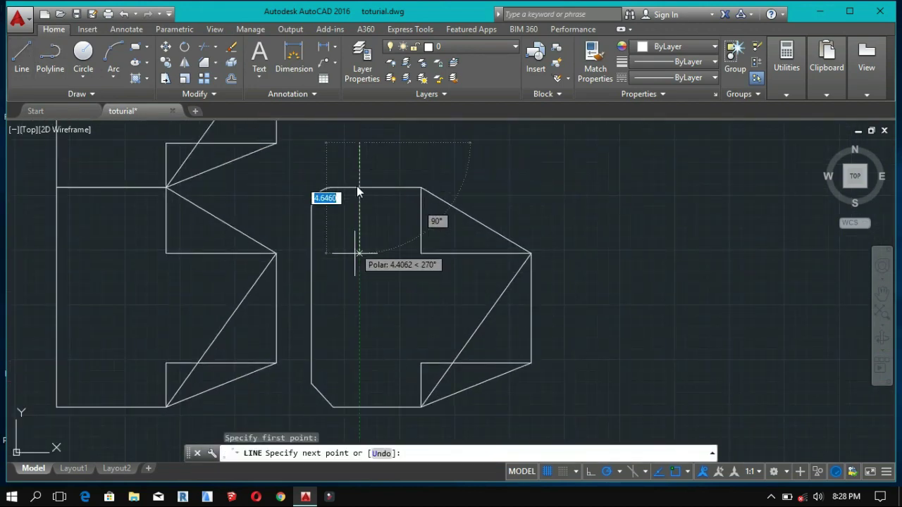
click(359, 438)
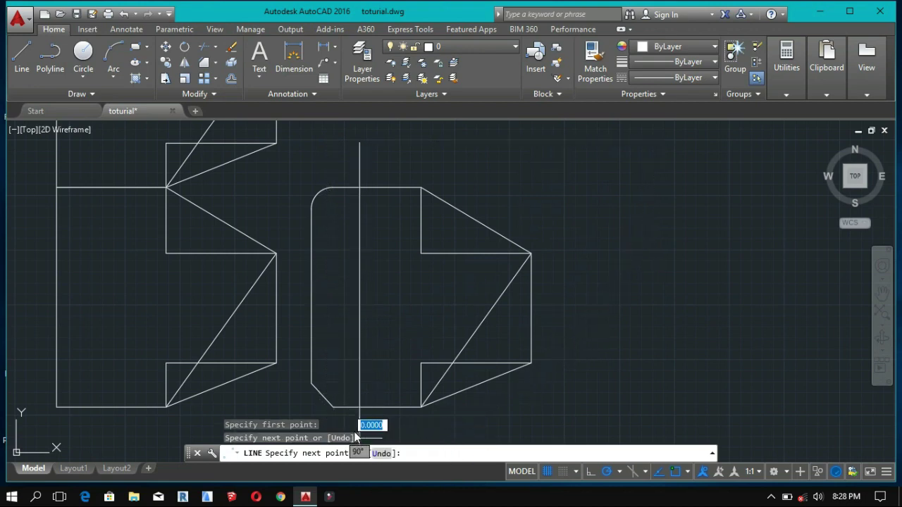
click(294, 285)
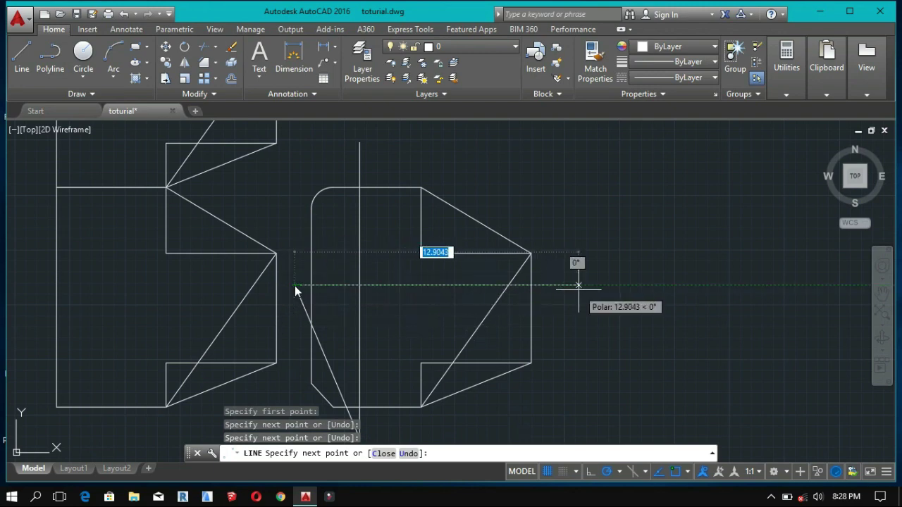
click(579, 285)
key(Escape)
Using all objects as cutting edges, trim the vertical and diagonal line ends below the rightmost shape's bottom edge
scroll(585, 279, down, 5)
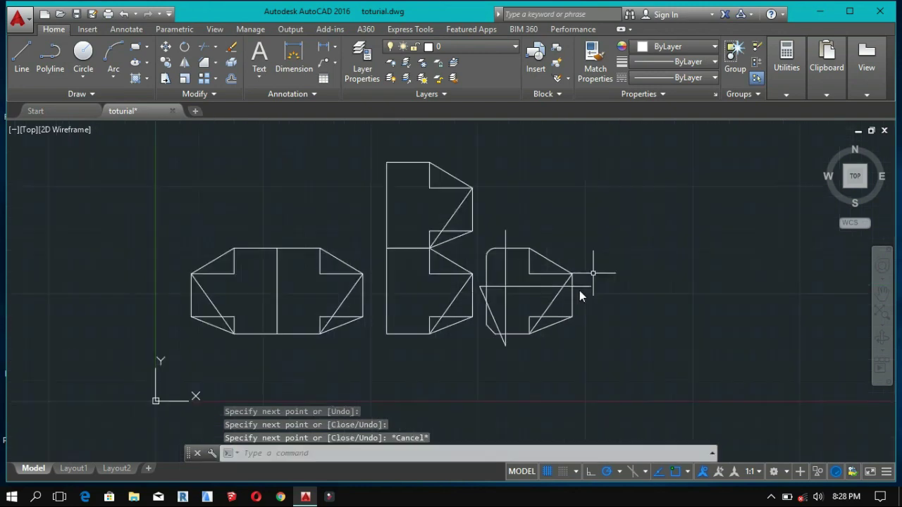
scroll(469, 310, up, 3)
scroll(455, 233, up, 2)
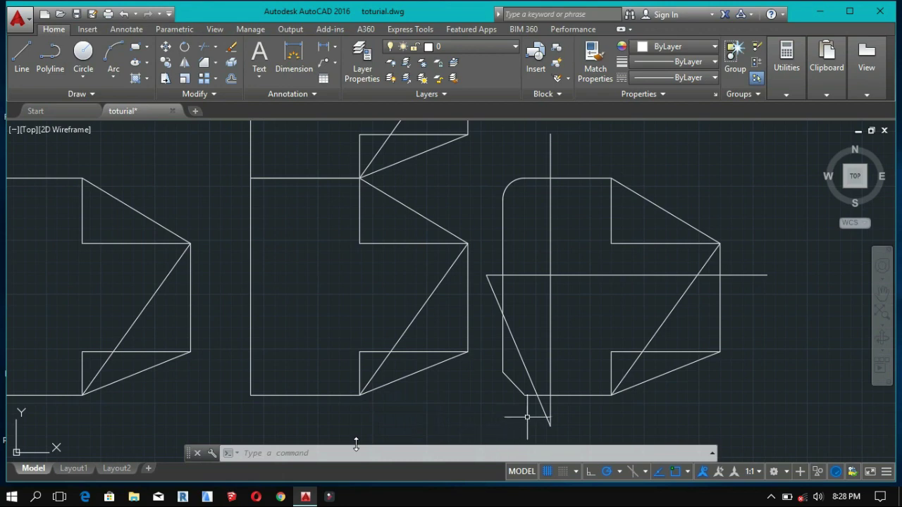
scroll(528, 417, up, 2)
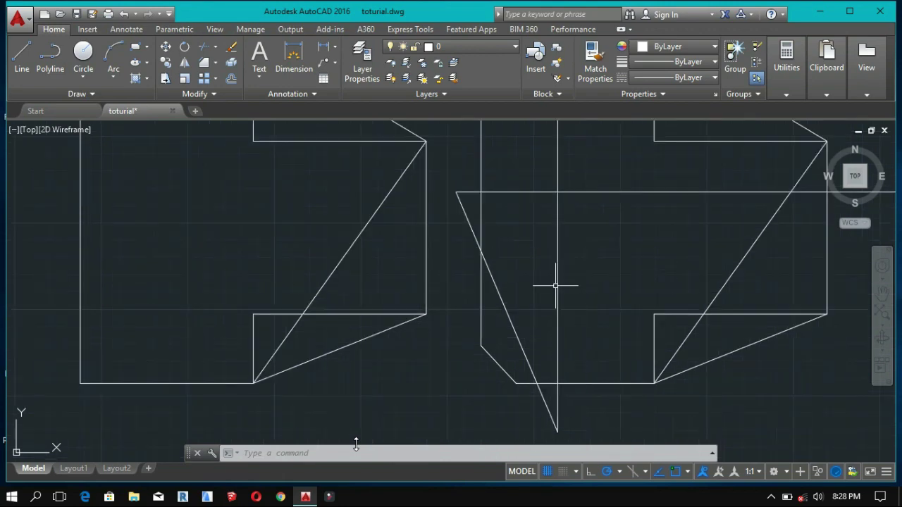
scroll(549, 239, down, 4)
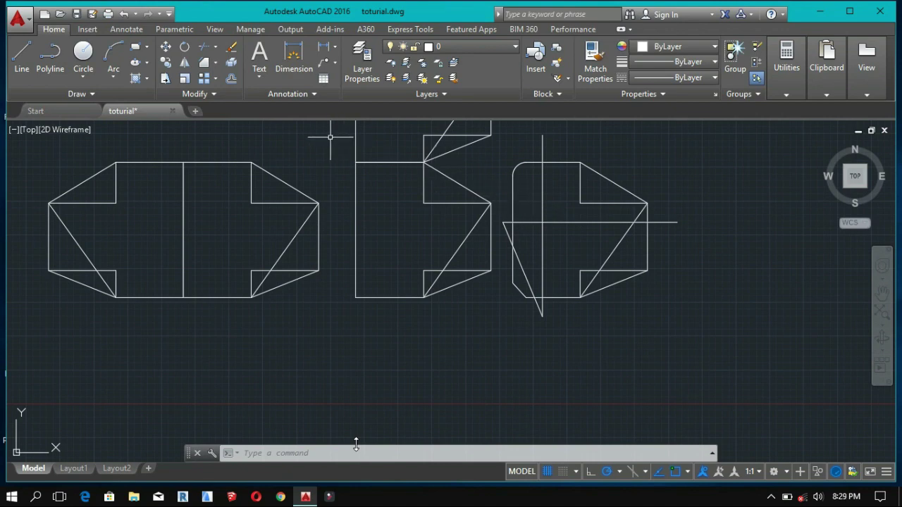
click(202, 48)
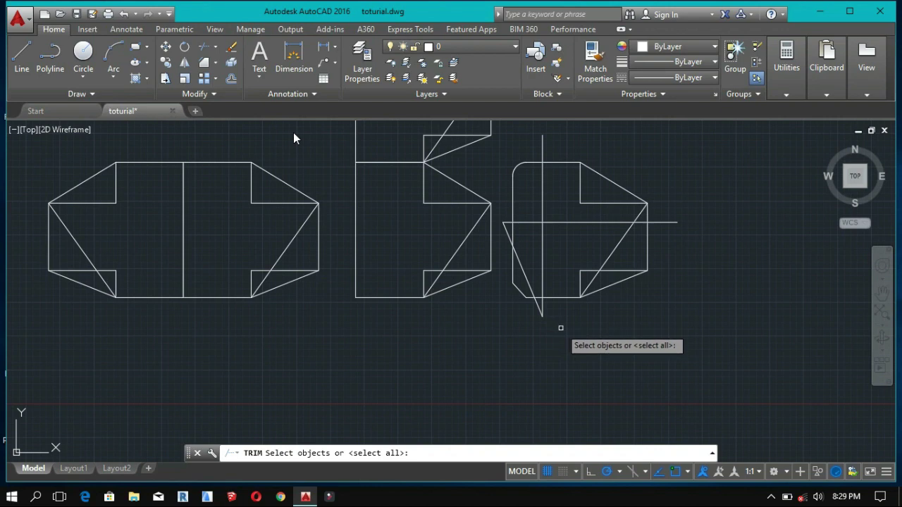
key(Return)
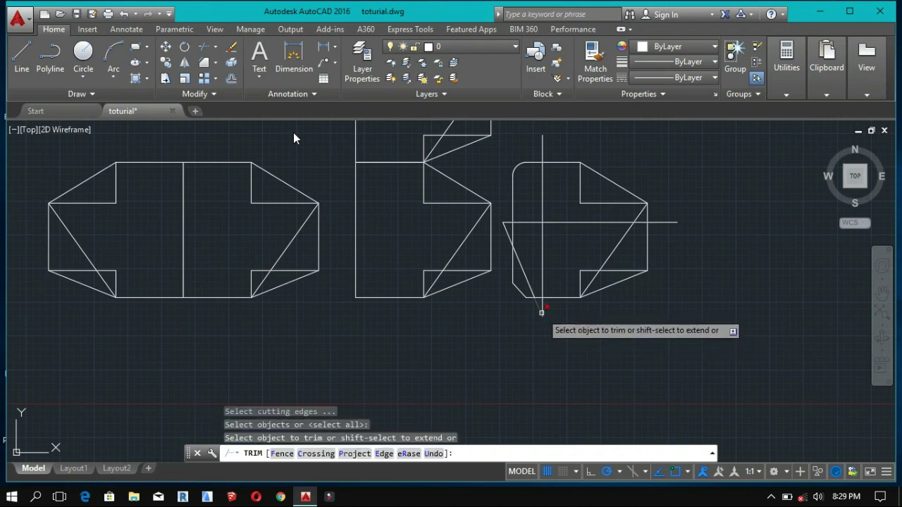
scroll(542, 312, up, 5)
click(532, 290)
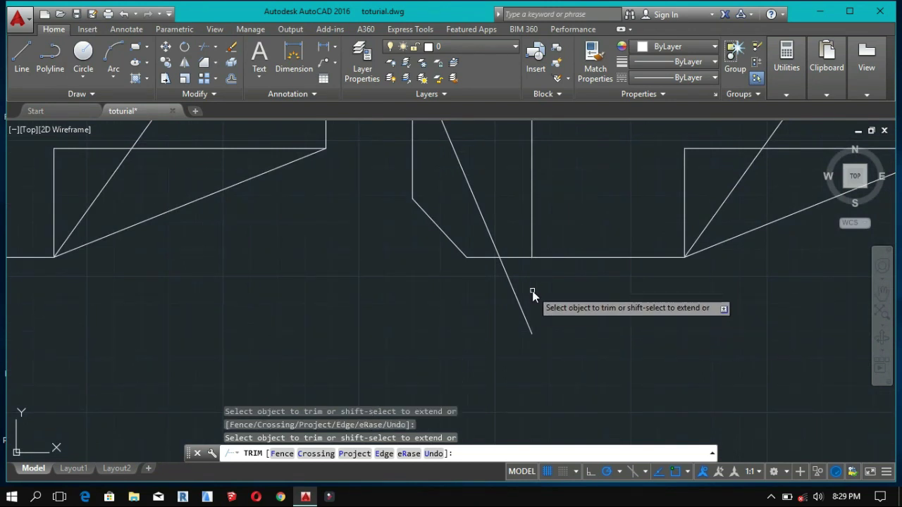
click(532, 291)
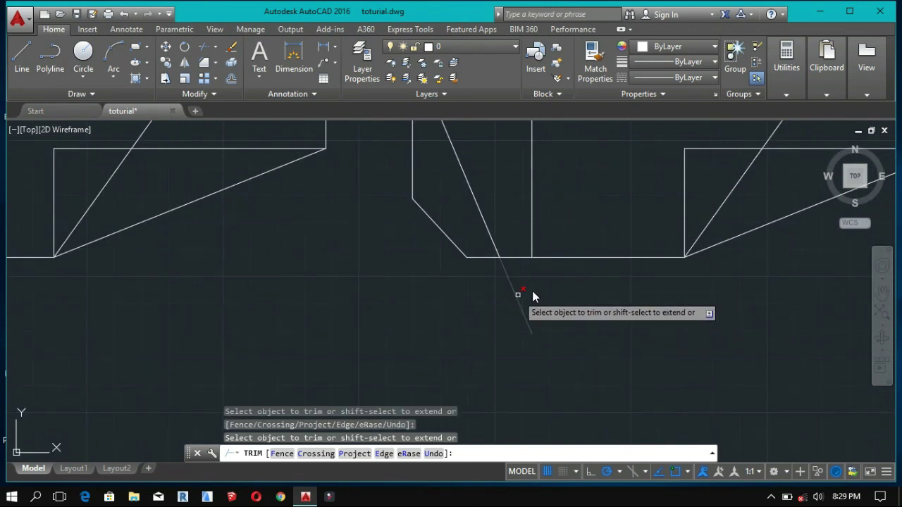
Trim away the bottom-edge segment between the diagonal and vertical lines, and the horizontal and diagonal ends beyond the left edge
scroll(518, 296, down, 2)
scroll(518, 302, up, 4)
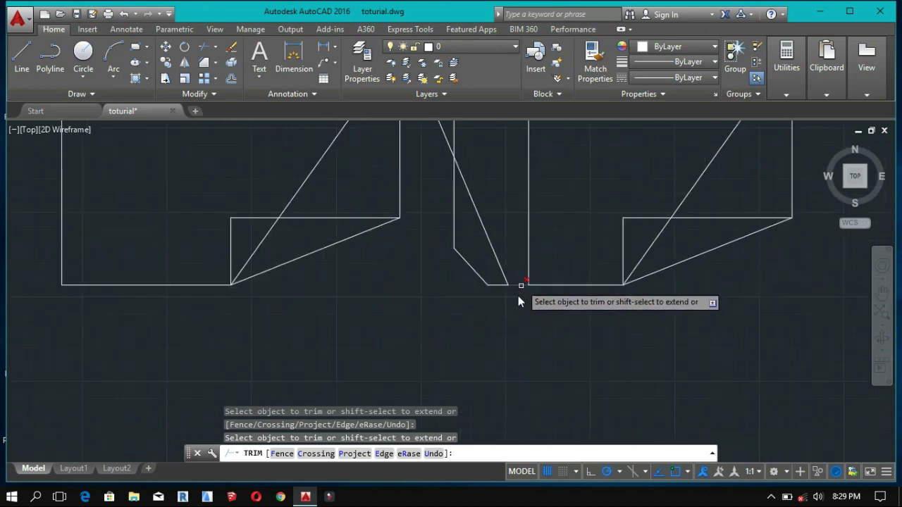
click(512, 287)
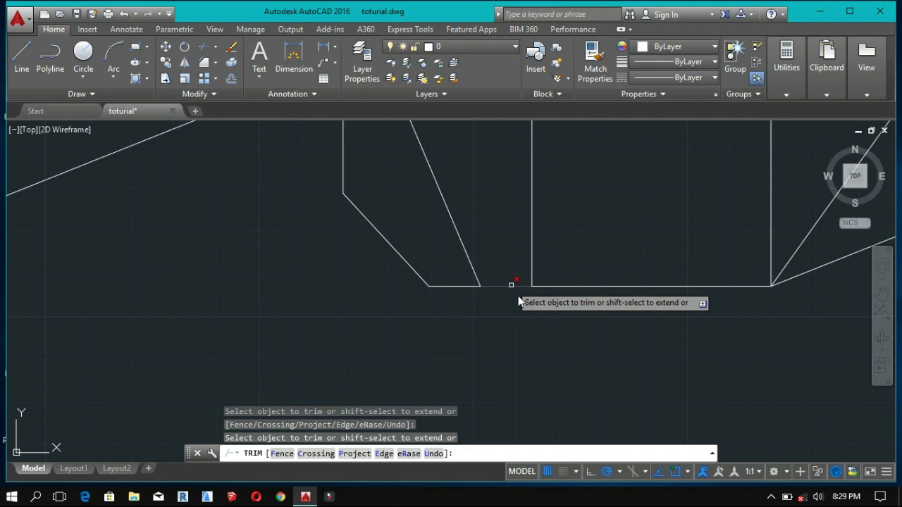
scroll(512, 286, down, 4)
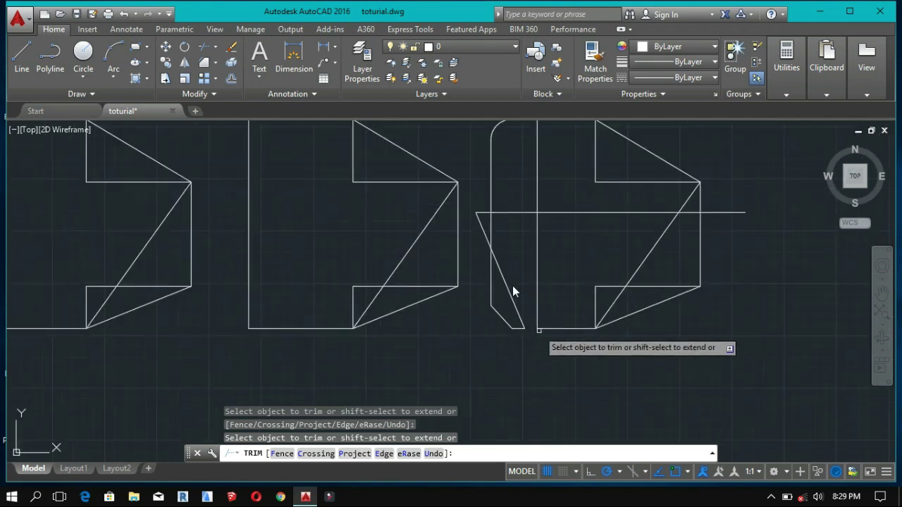
scroll(512, 285, up, 5)
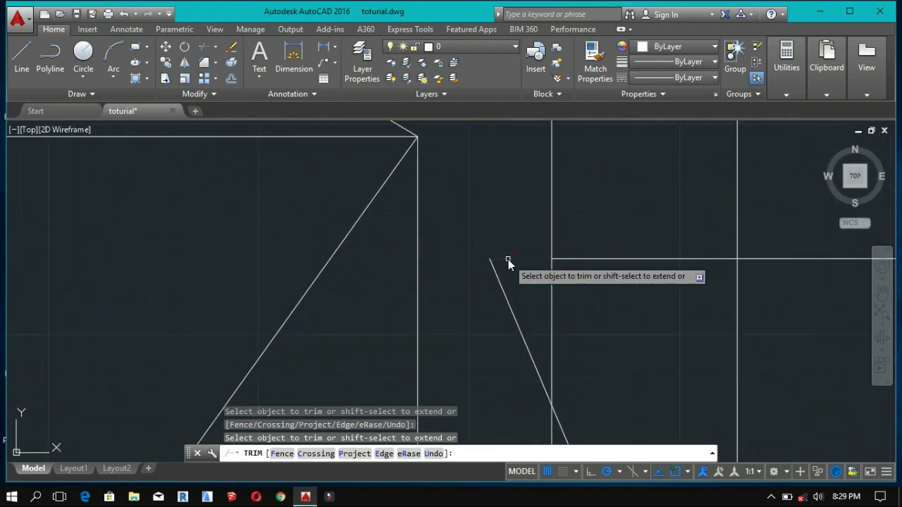
click(501, 289)
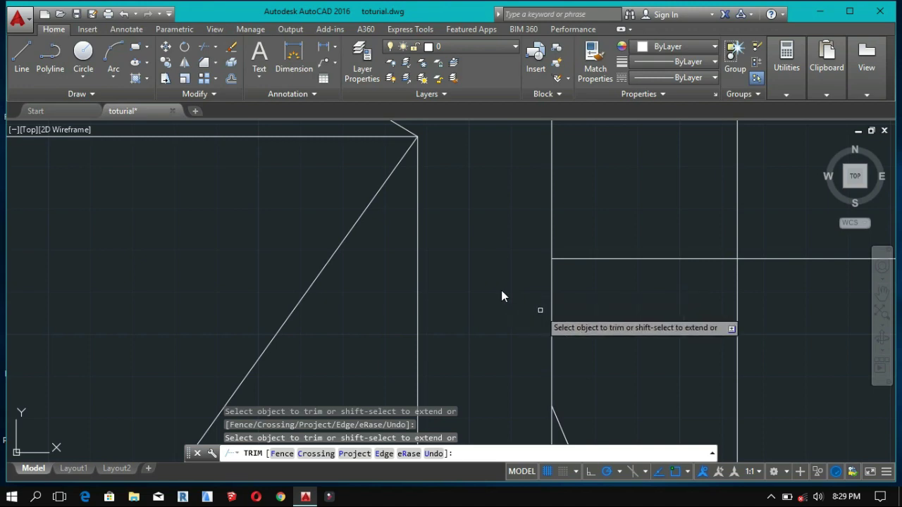
Trim the vertical line's end above the shape's top edge and the horizontal line's end beyond its right edge
scroll(552, 292, down, 3)
scroll(576, 241, up, 4)
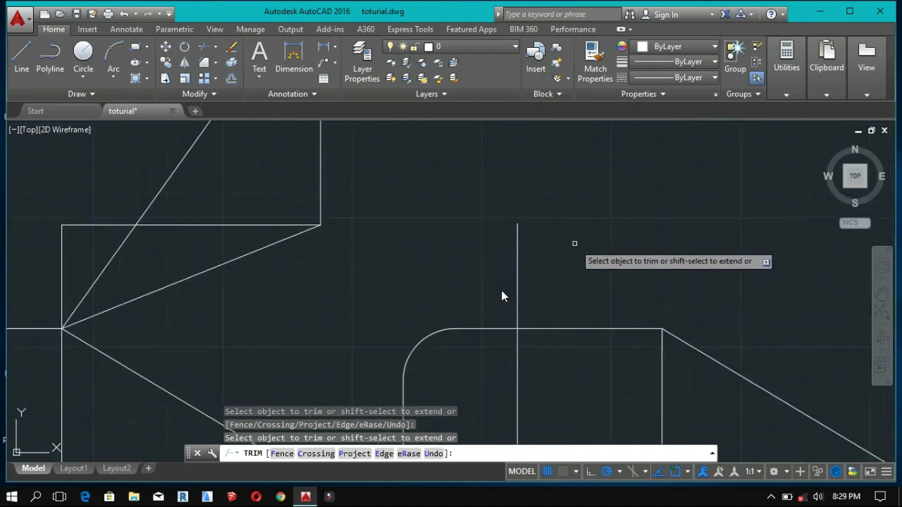
click(575, 244)
click(451, 278)
scroll(460, 254, down, 4)
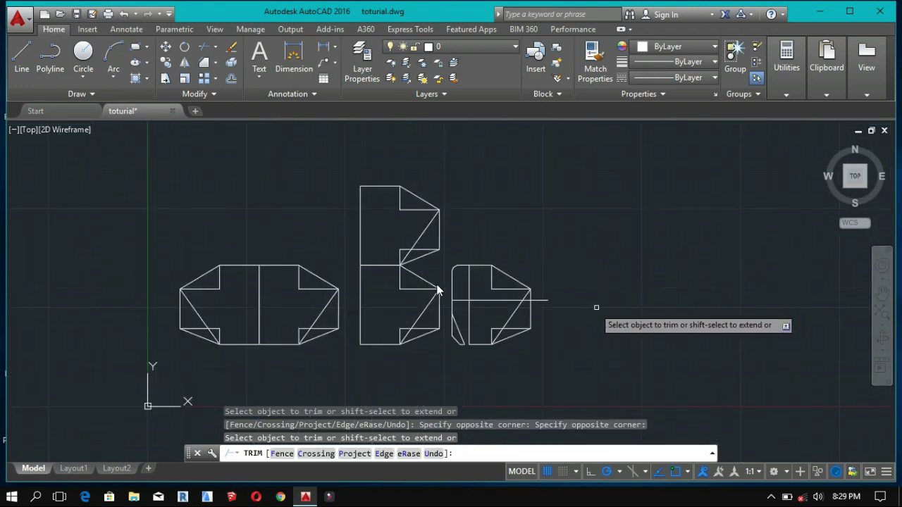
scroll(575, 302, up, 4)
click(376, 237)
click(352, 307)
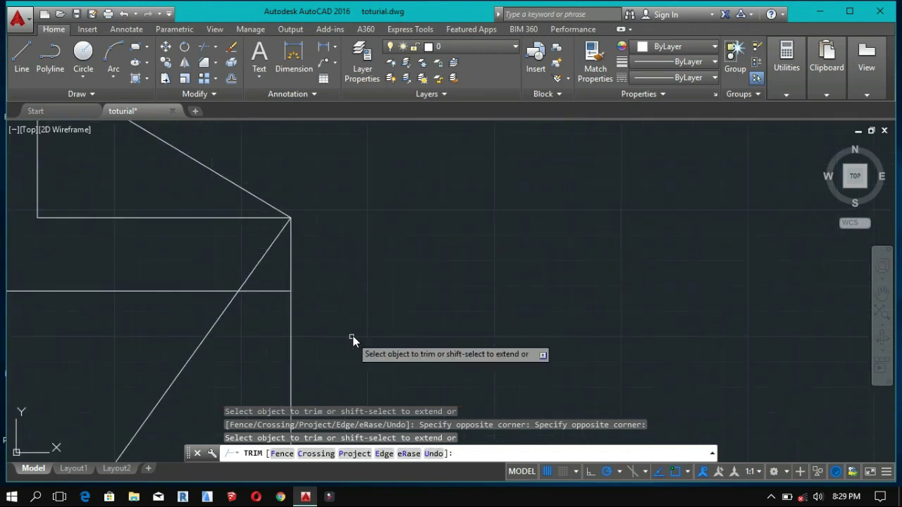
Trim the right edge and the inner right diagonal above the horizontal line, and finish trimming
click(290, 258)
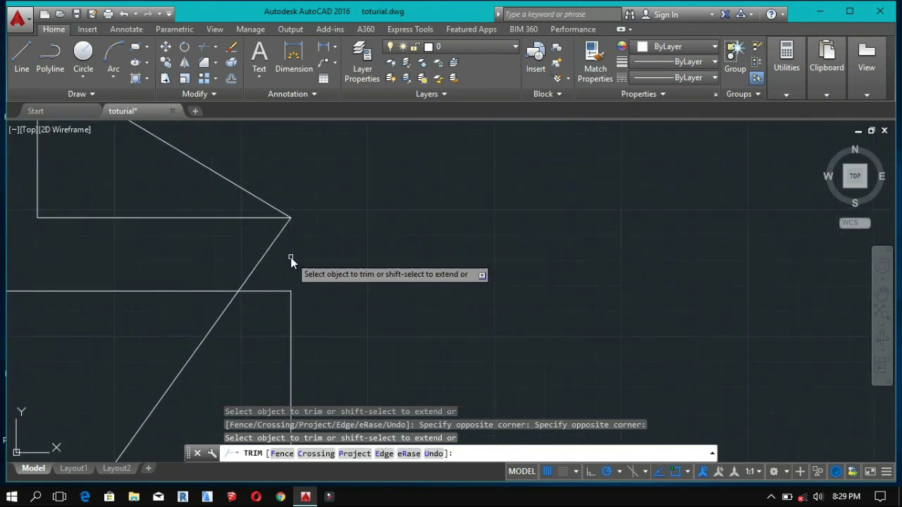
scroll(268, 253, down, 3)
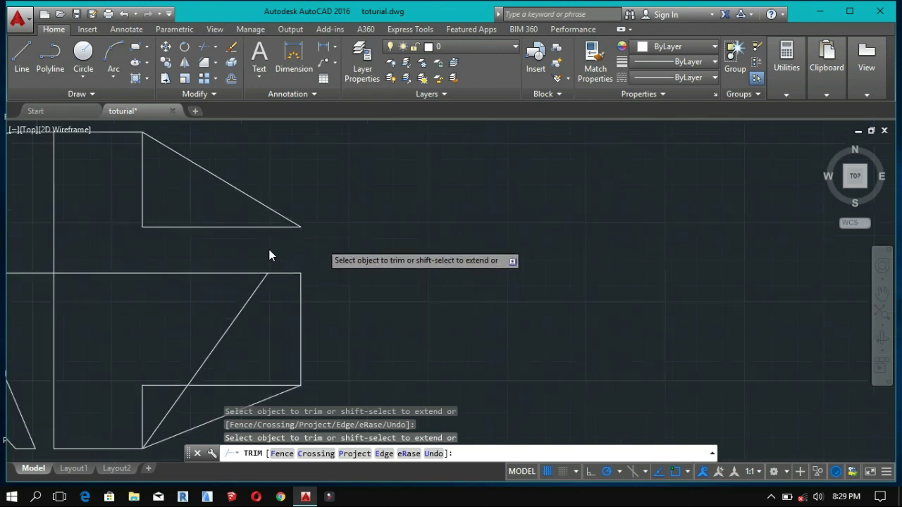
scroll(270, 255, down, 2)
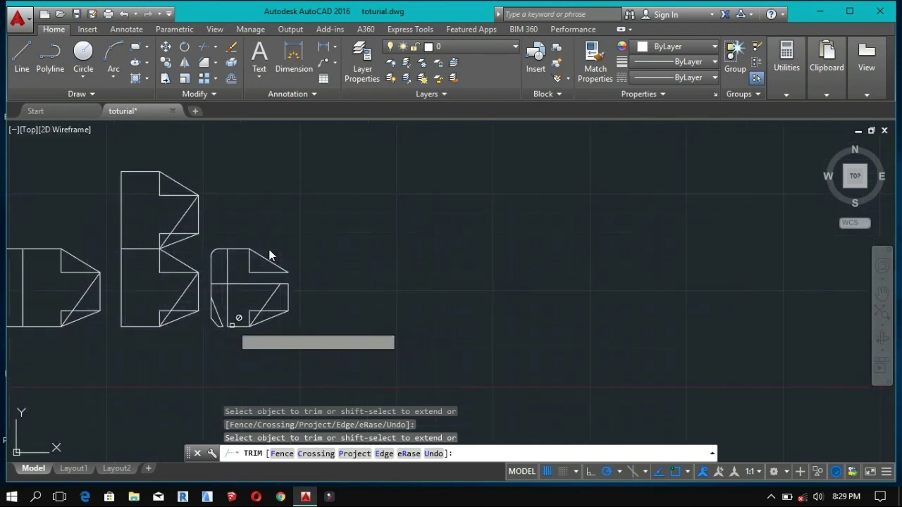
middle_drag(206, 339, 281, 317)
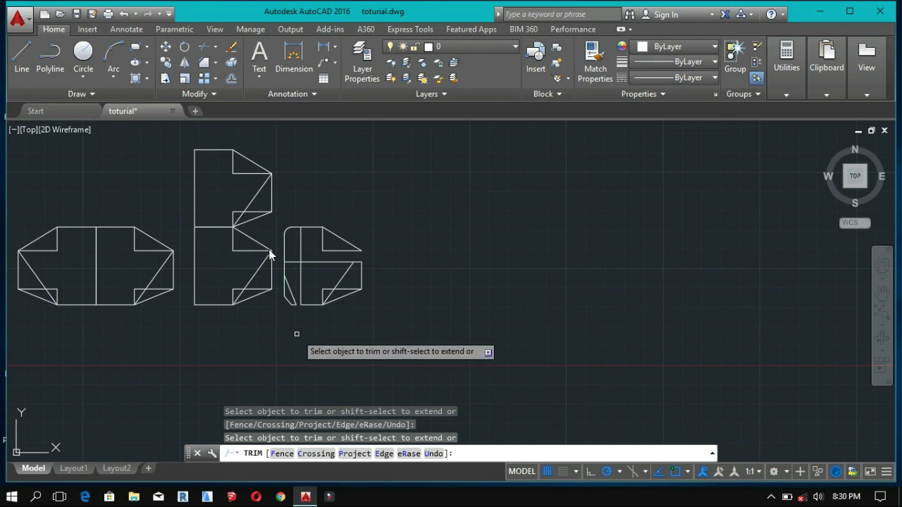
key(Escape)
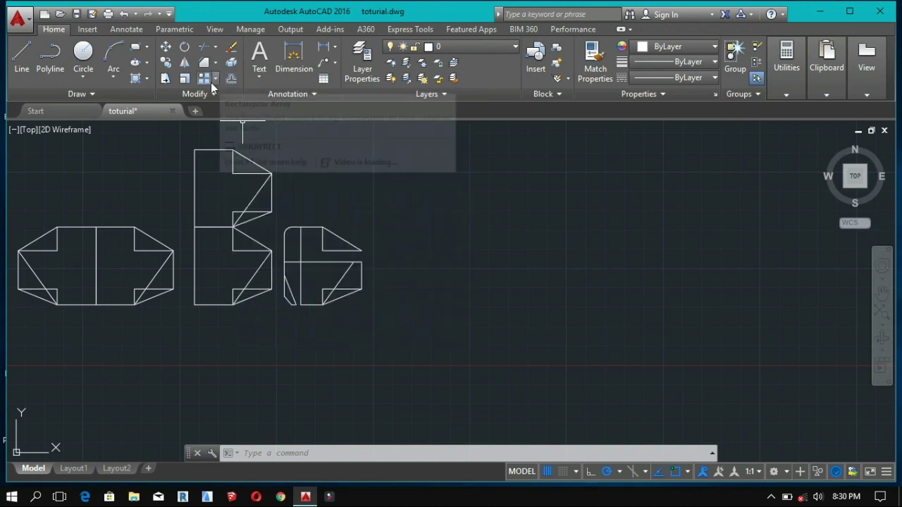
Draw a rectangle about 16.7 units high from four connected lines in the empty space to the right of the shapes
click(22, 53)
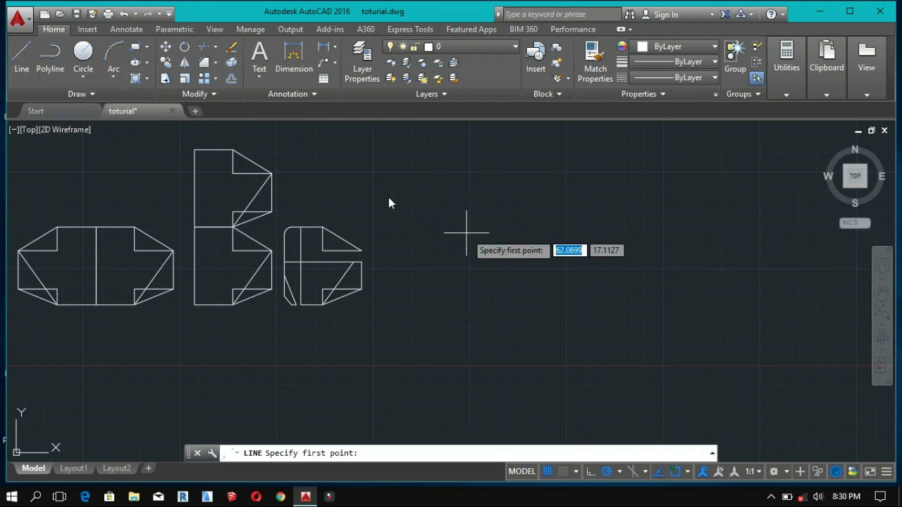
click(447, 198)
click(633, 198)
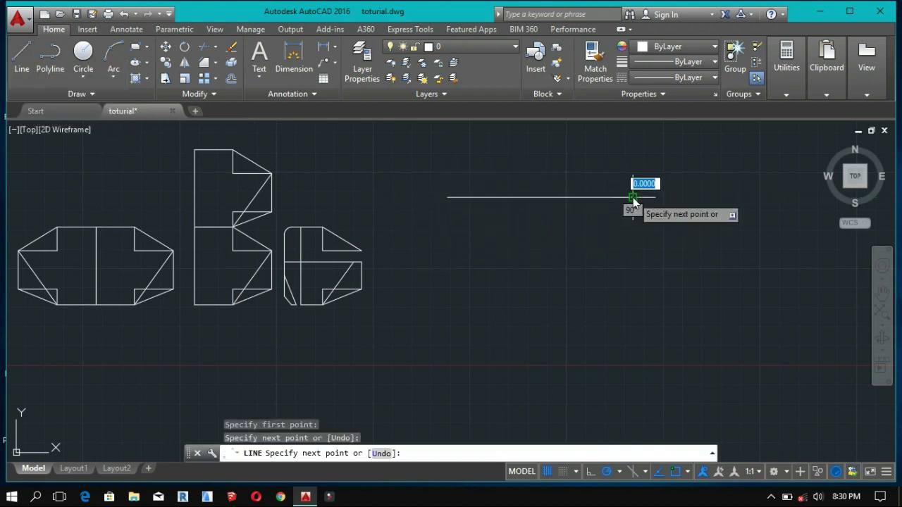
click(632, 326)
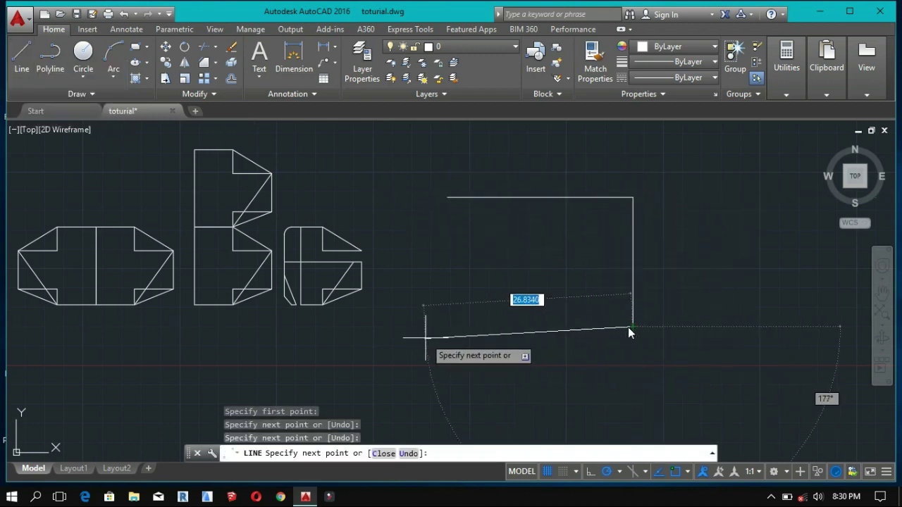
click(451, 327)
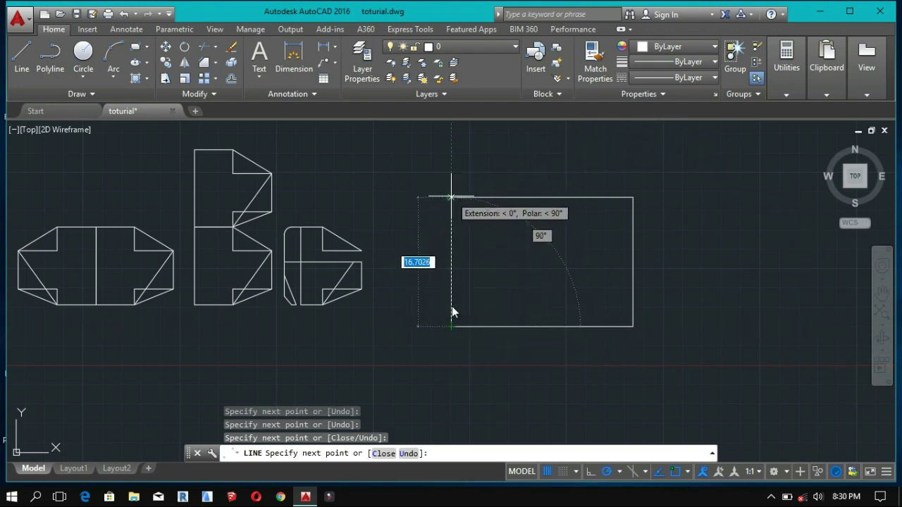
click(451, 198)
key(Escape)
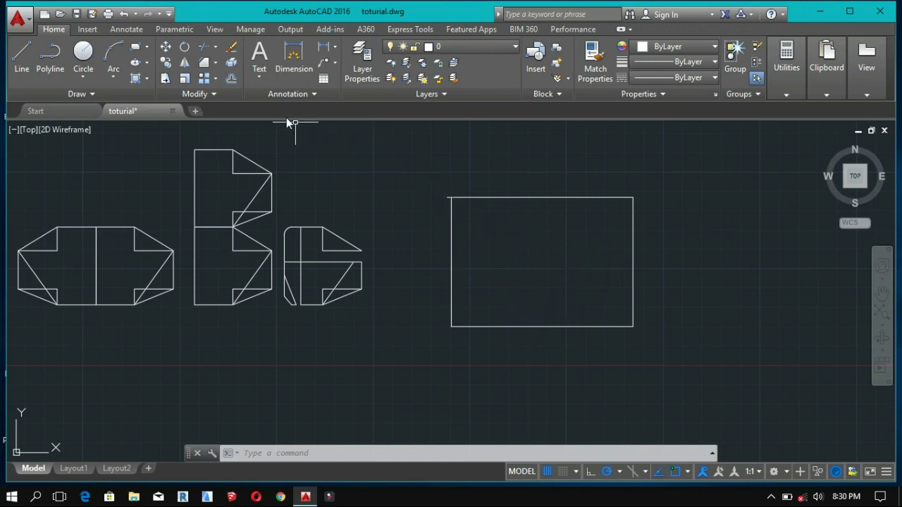
Offset the new rectangle's top edge inward by 0.2
click(231, 79)
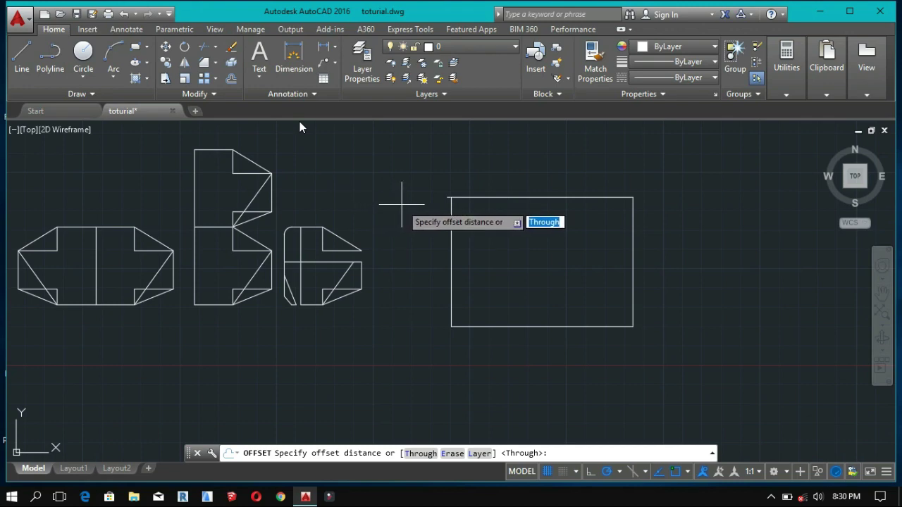
text(.2)
key(Return)
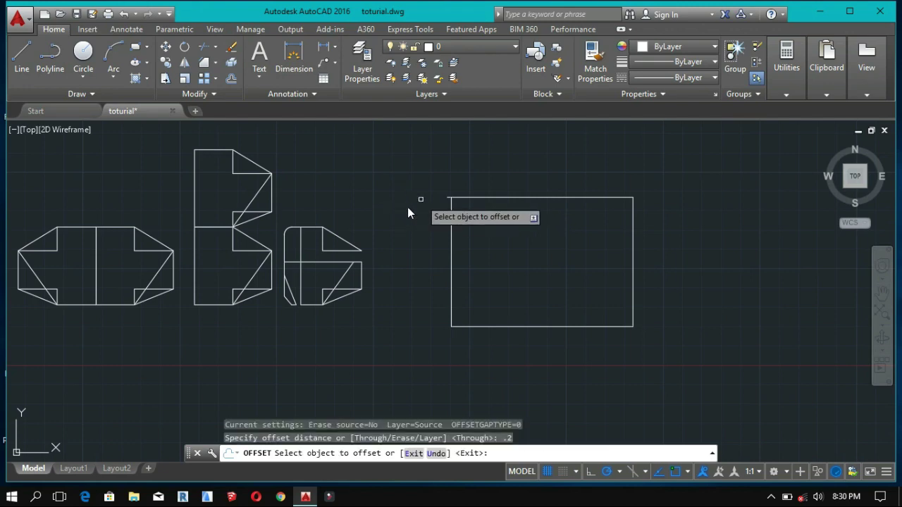
click(499, 198)
click(501, 203)
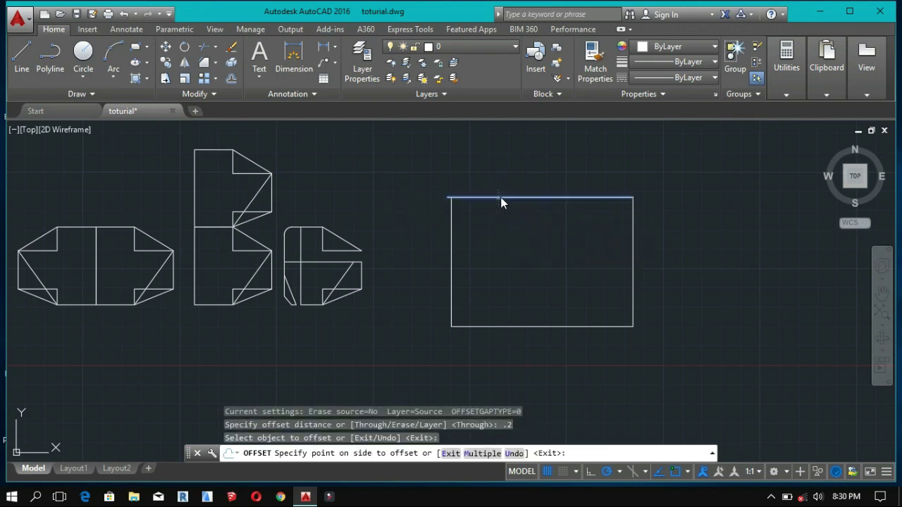
Offset the rectangle's left edge inward by the same 0.2 distance
scroll(487, 184, up, 5)
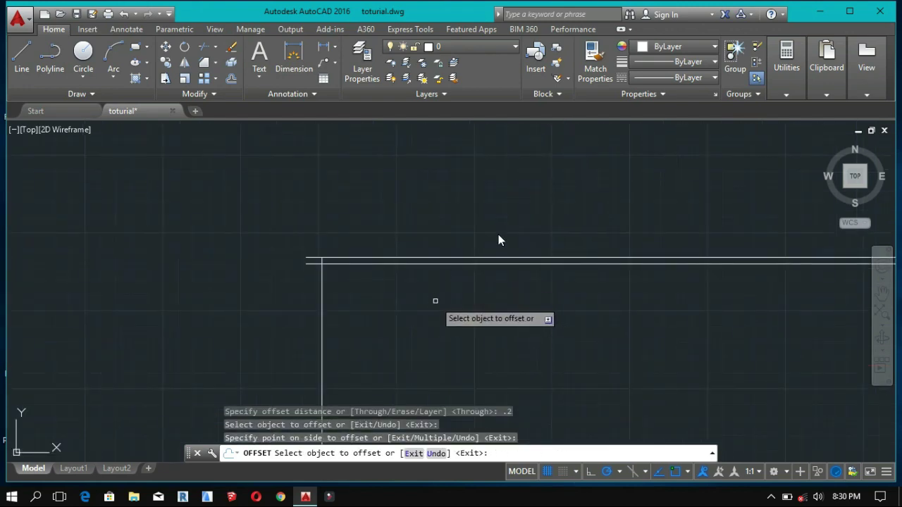
mouse_move(435, 301)
middle_down()
mouse_move(421, 254)
mouse_move(385, 219)
middle_up()
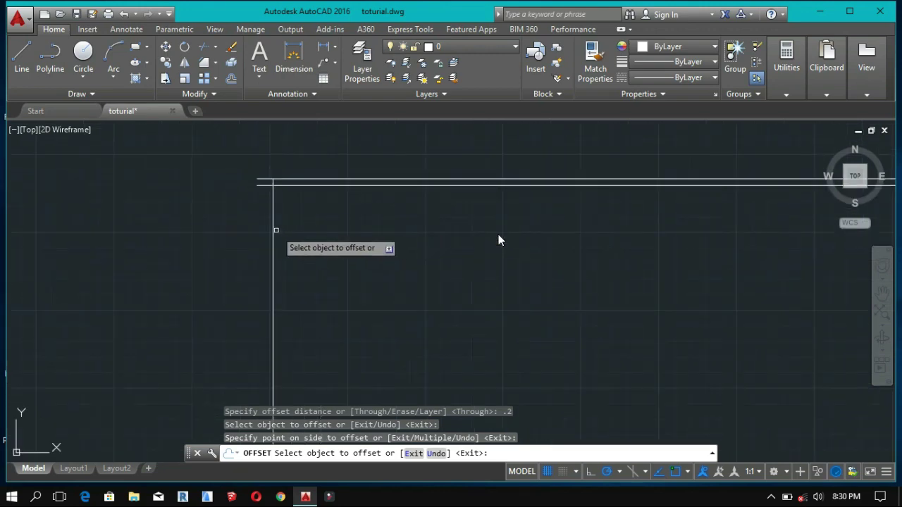
click(273, 230)
click(272, 230)
Offset the rectangle's right edge inward by the same 0.2 distance
scroll(334, 243, down, 5)
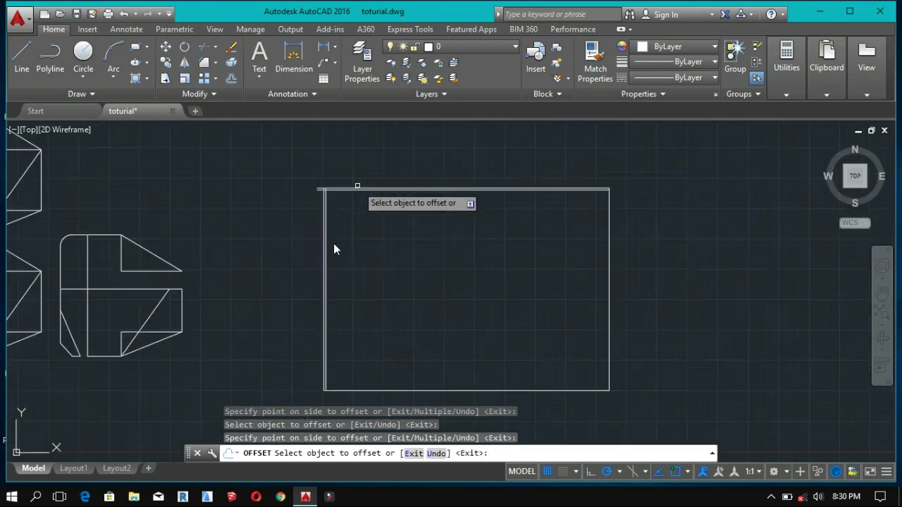
scroll(599, 254, up, 5)
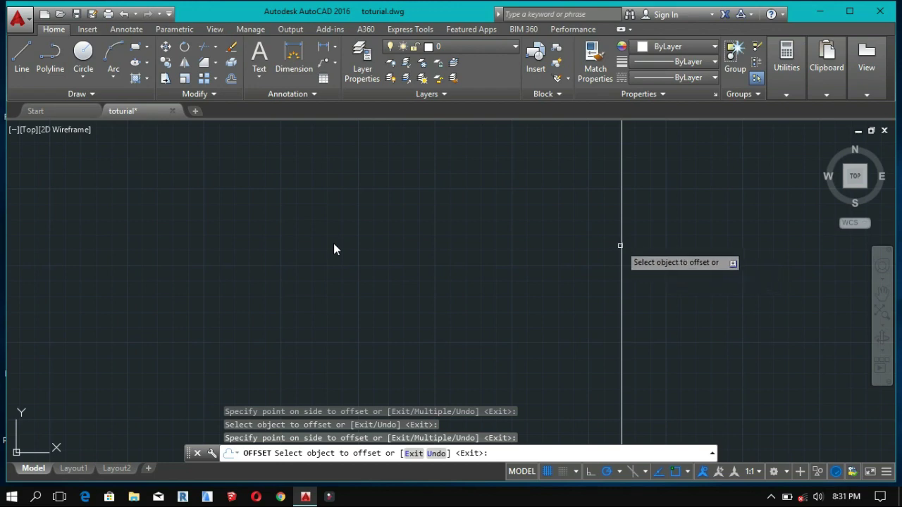
click(622, 243)
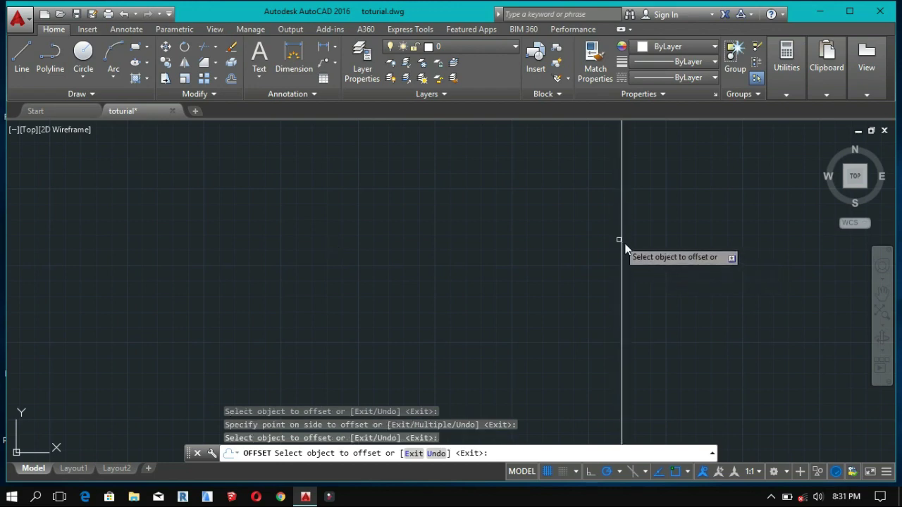
click(622, 243)
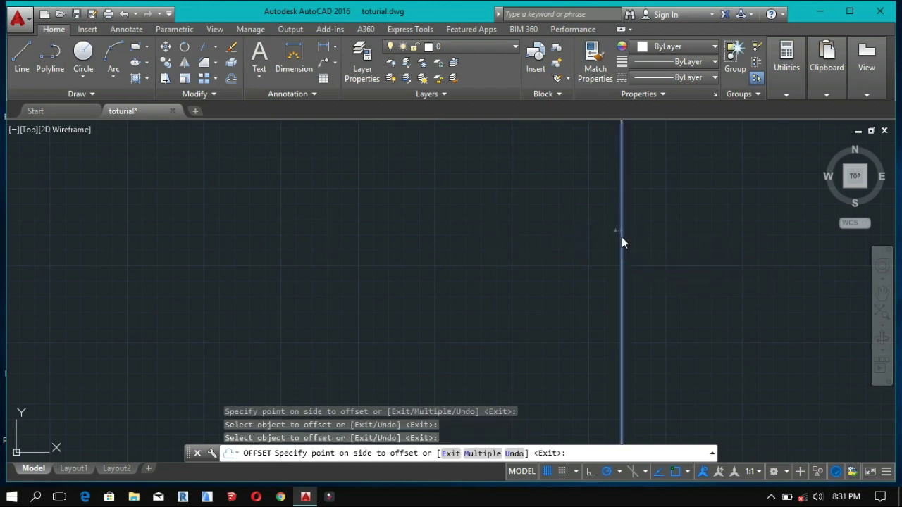
click(492, 240)
Offset the rectangle's bottom edge inward by 0.2 and end the Offset command
scroll(479, 232, down, 5)
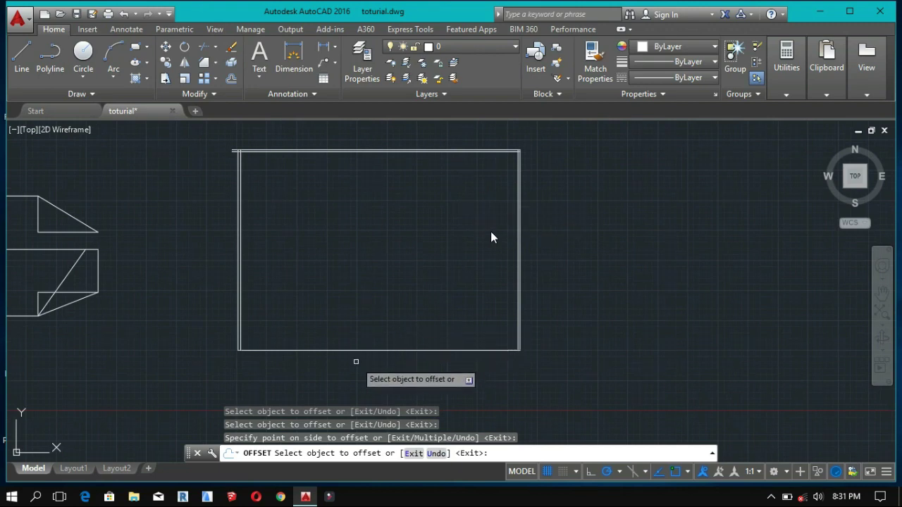
scroll(356, 361, up, 4)
click(361, 335)
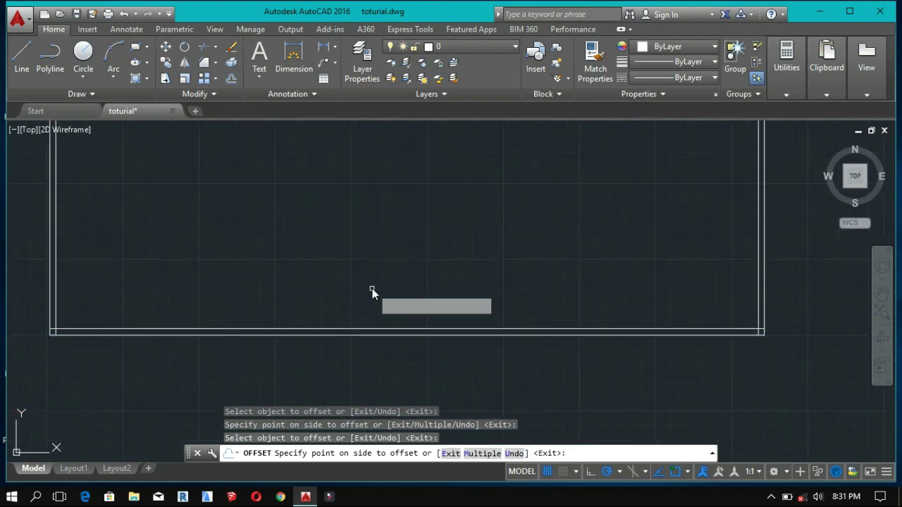
click(372, 288)
key(Escape)
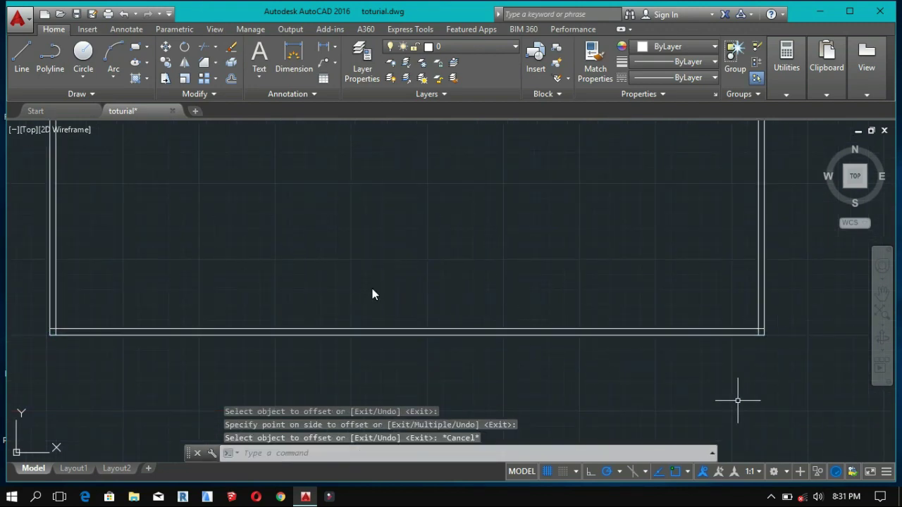
Trim the inner right line where it extends below the inner bottom line at the rectangle's lower-right corner
scroll(806, 363, up, 4)
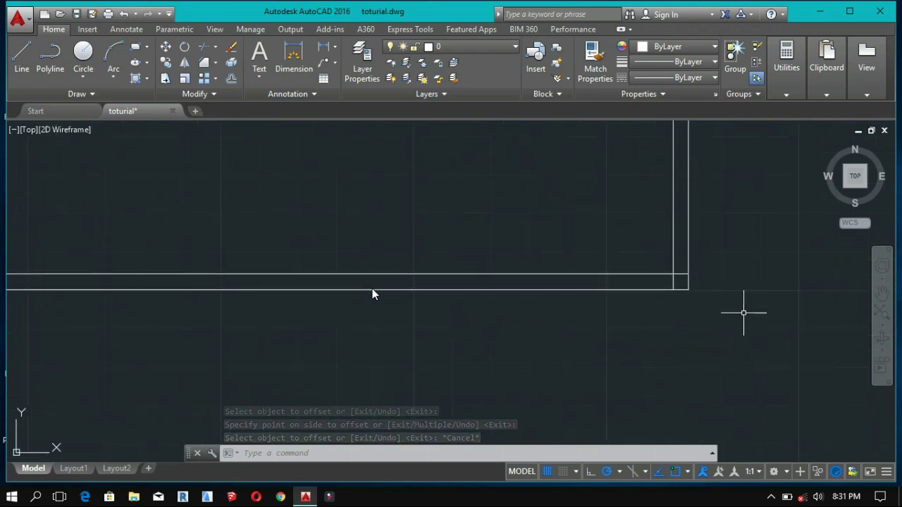
scroll(688, 292, up, 5)
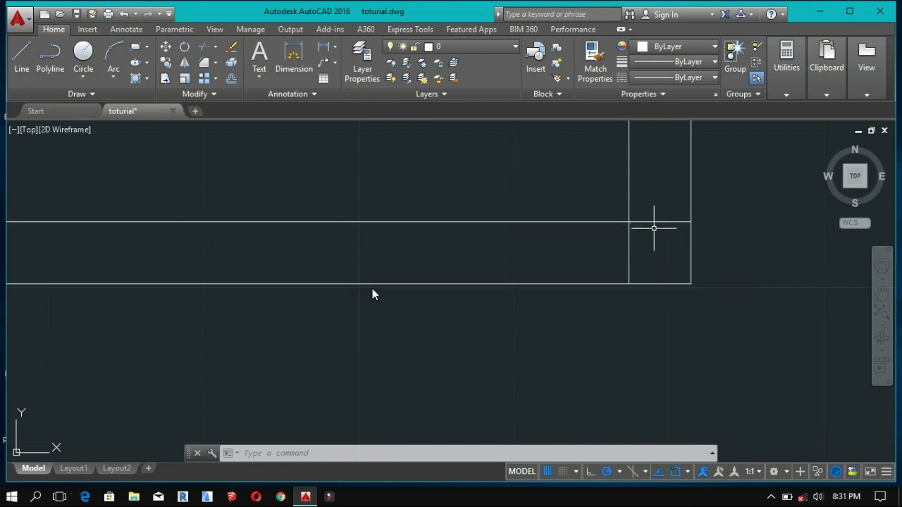
click(203, 53)
key(Return)
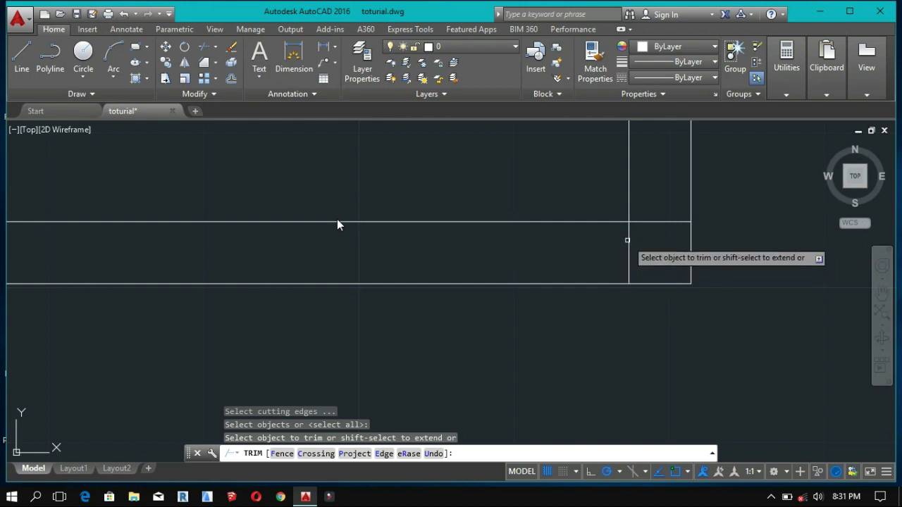
click(627, 240)
click(631, 236)
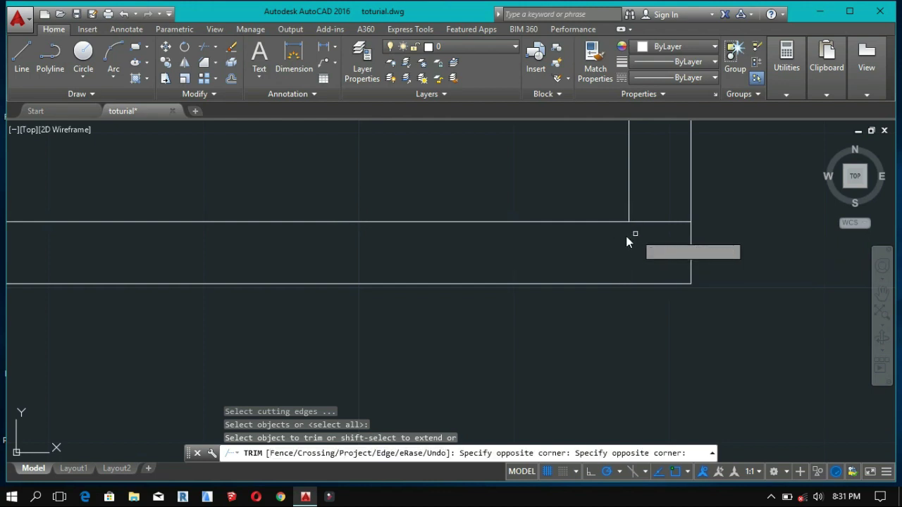
click(636, 235)
Trim the inner bottom line where it extends past the inner right line at the same corner, and finish trimming
click(644, 223)
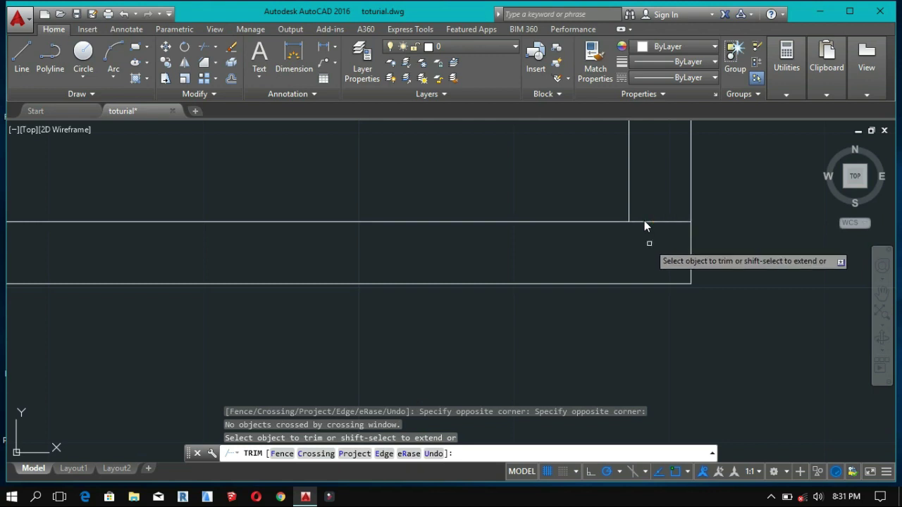
click(649, 244)
click(647, 199)
scroll(647, 200, down, 3)
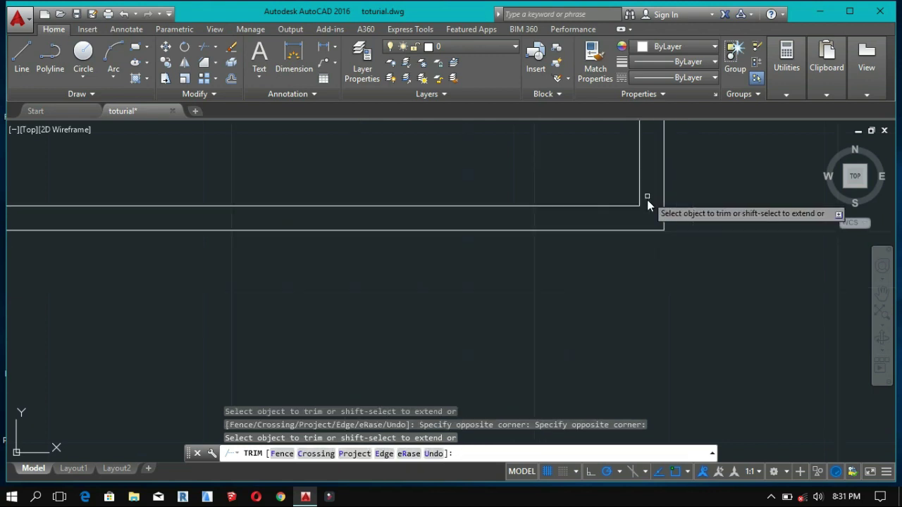
scroll(647, 197, down, 2)
middle_drag(647, 197, 622, 308)
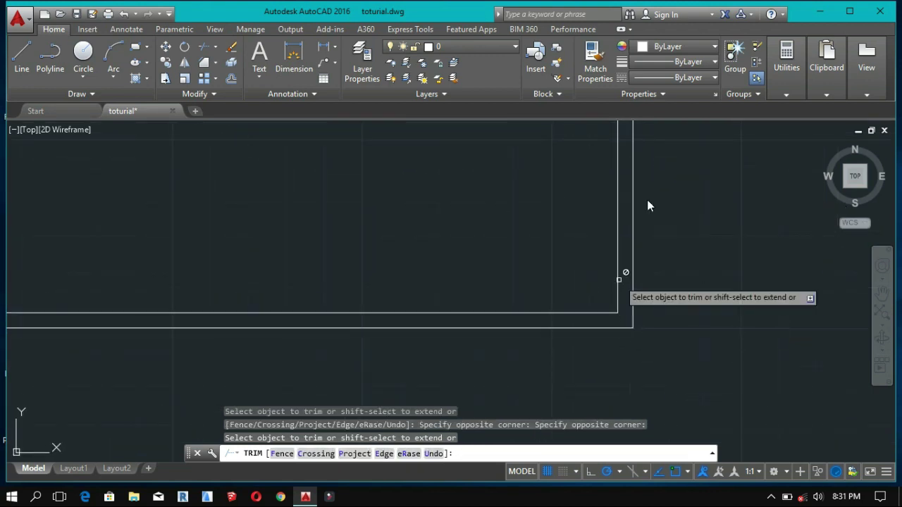
key(Escape)
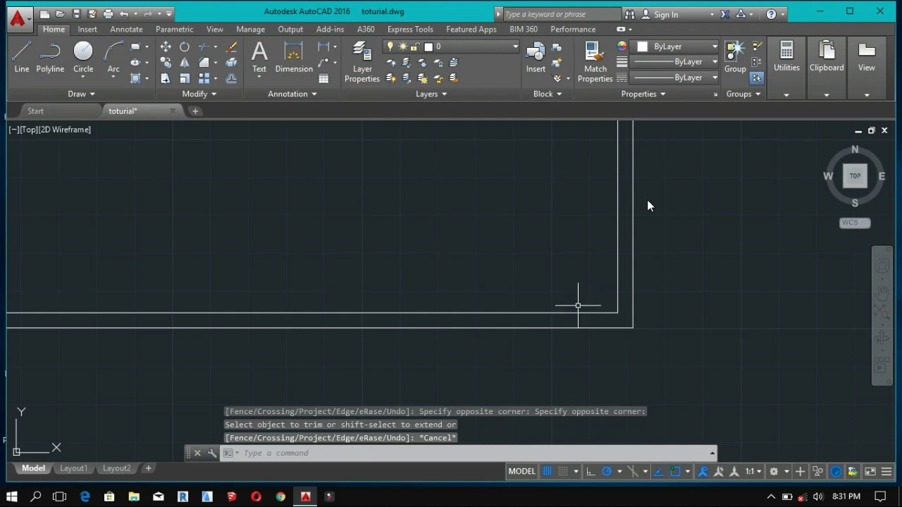
Create a rectangular array from all the lines of the double-lined rectangle
scroll(578, 306, down, 5)
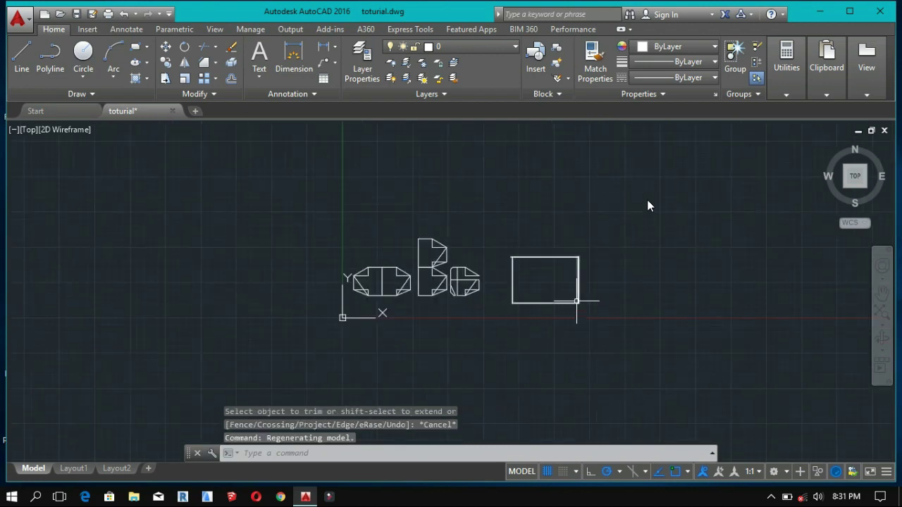
scroll(577, 301, up, 6)
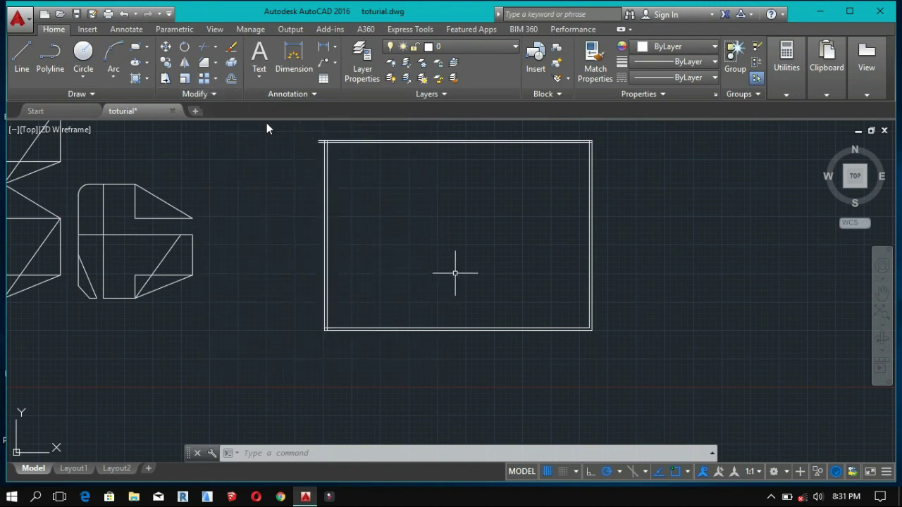
scroll(455, 272, down, 2)
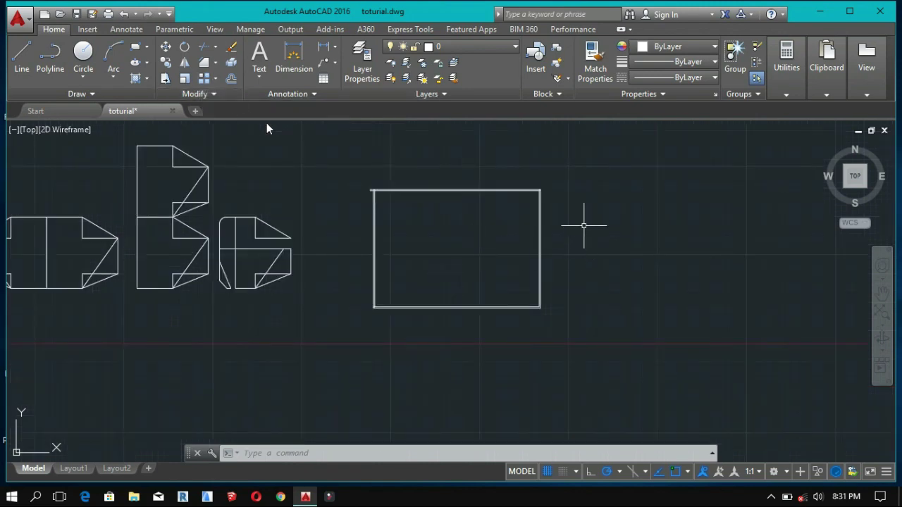
click(204, 78)
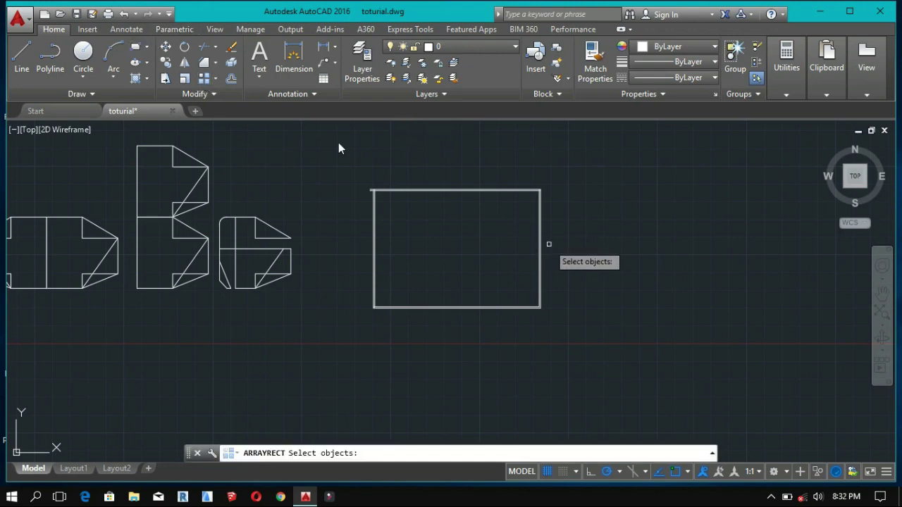
click(560, 240)
mouse_move(560, 240)
mouse_down()
mouse_move(493, 141)
mouse_move(312, 240)
mouse_move(479, 346)
mouse_move(584, 366)
mouse_up()
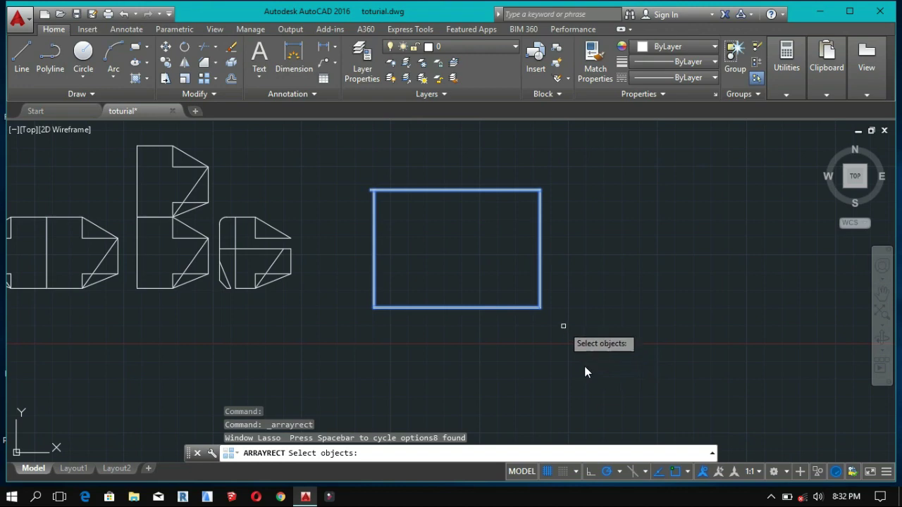
key(Return)
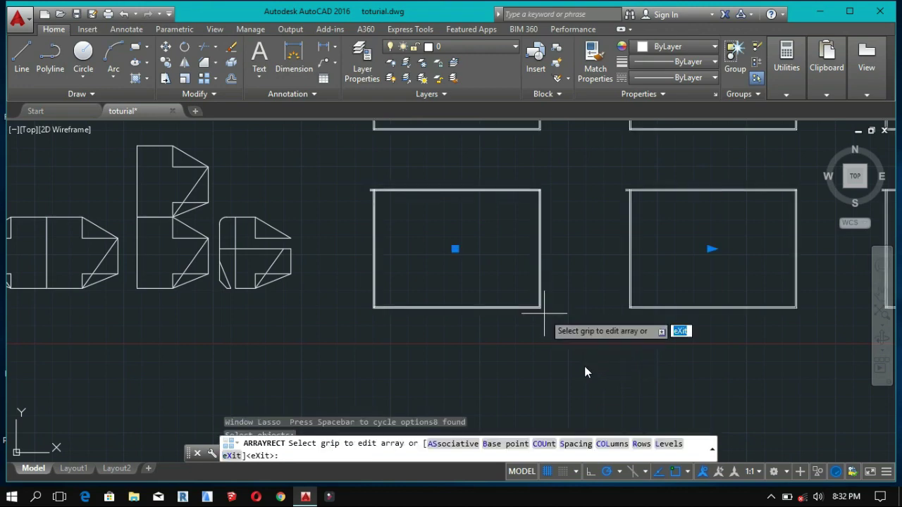
Set the array to 1 row and 6 columns, and finish it
scroll(585, 366, down, 5)
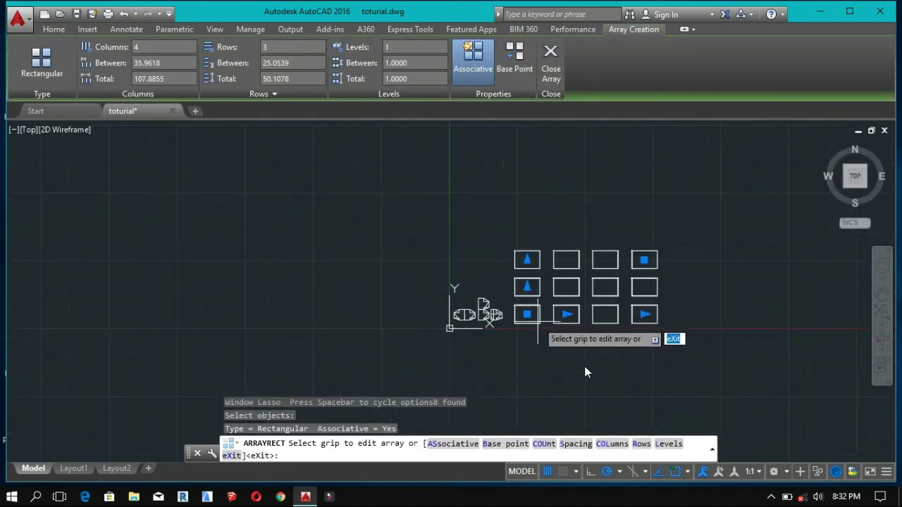
scroll(584, 366, up, 3)
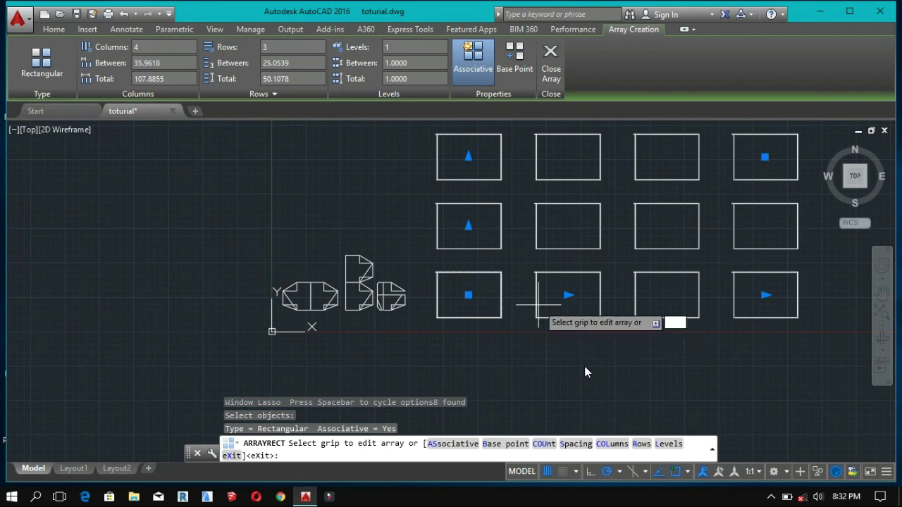
click(293, 48)
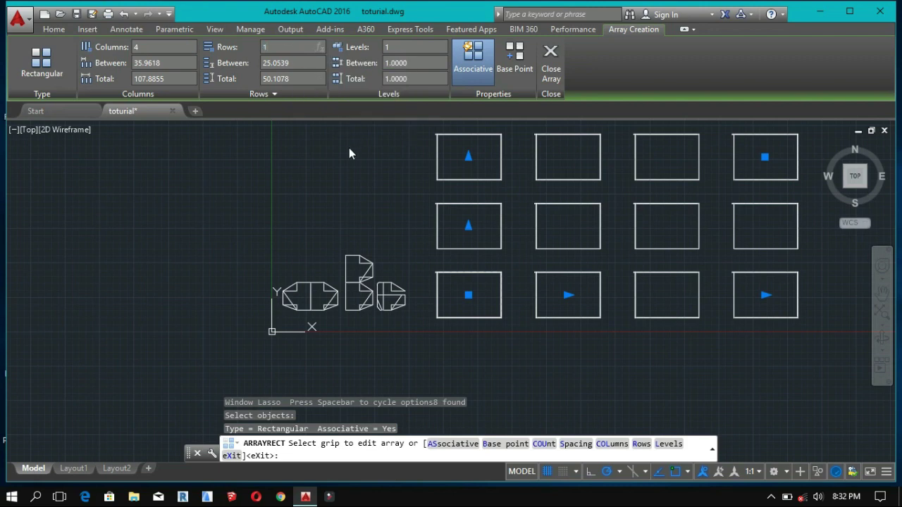
key(Return)
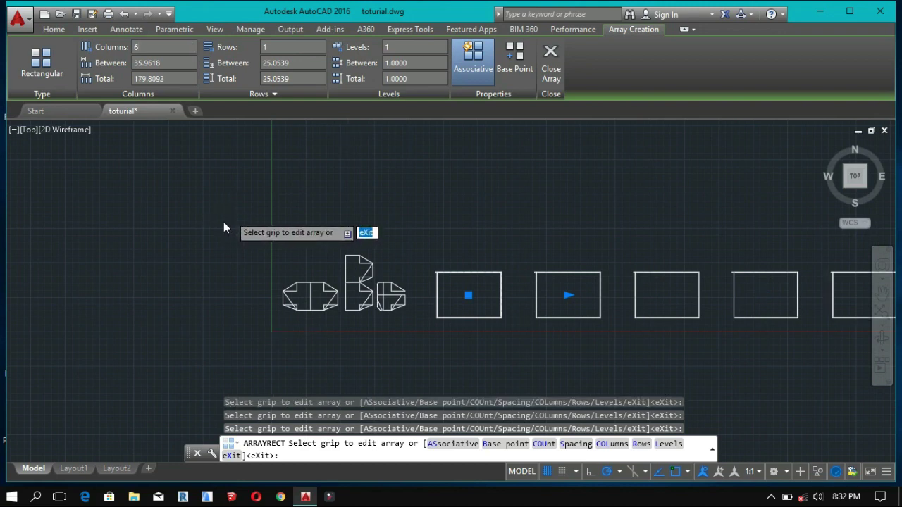
scroll(297, 232, down, 4)
scroll(592, 356, up, 2)
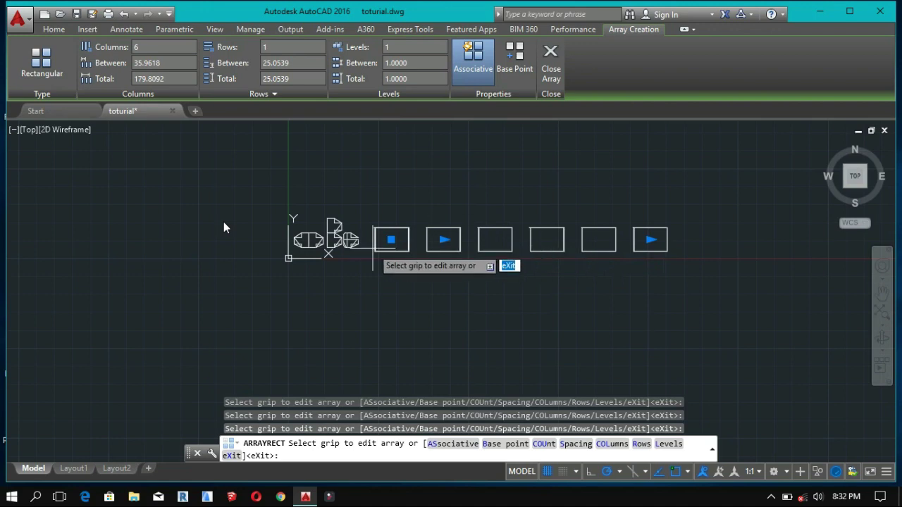
scroll(372, 249, up, 2)
scroll(498, 288, down, 2)
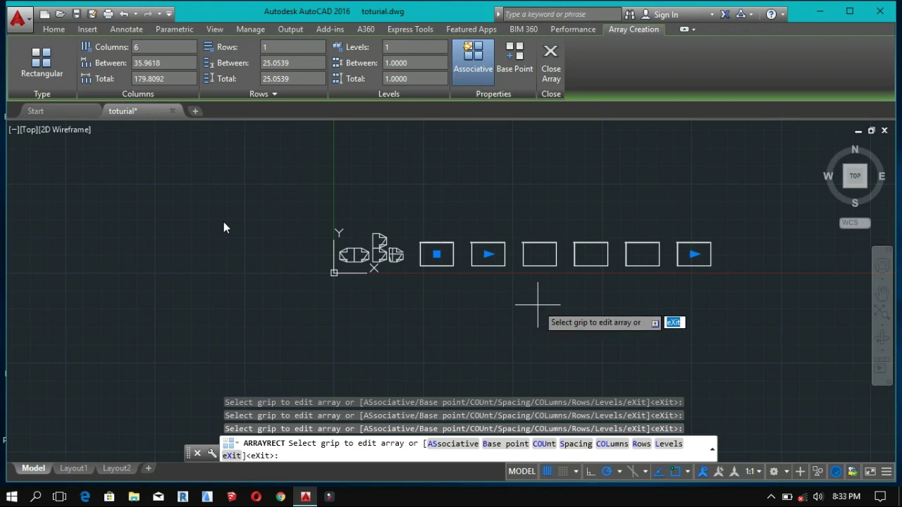
key(Escape)
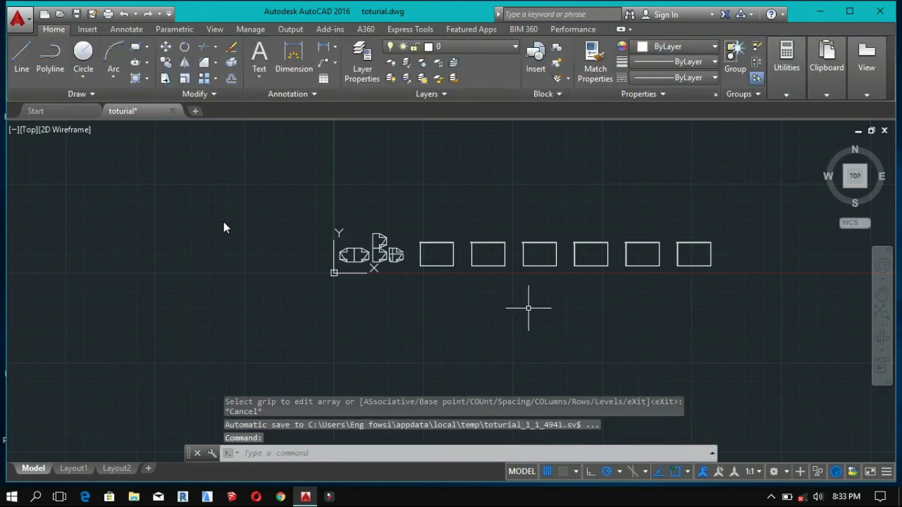
scroll(529, 308, down, 1)
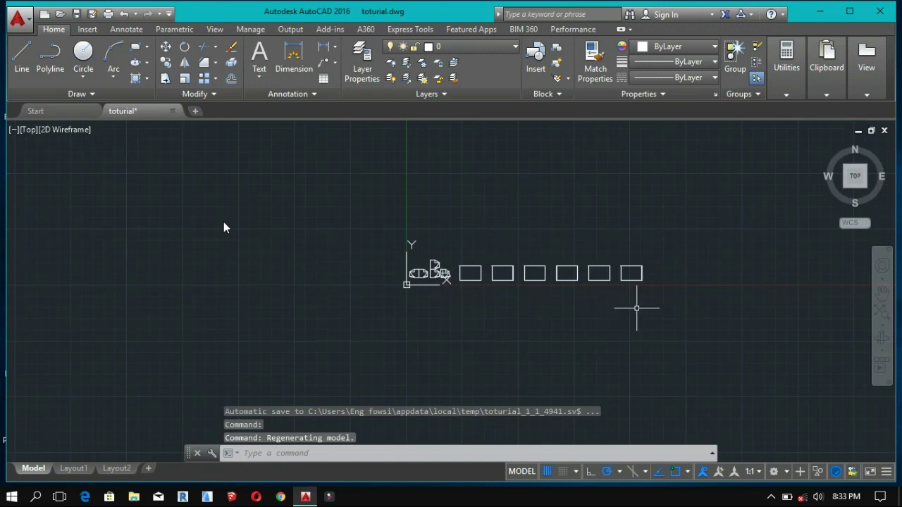
scroll(663, 265, up, 4)
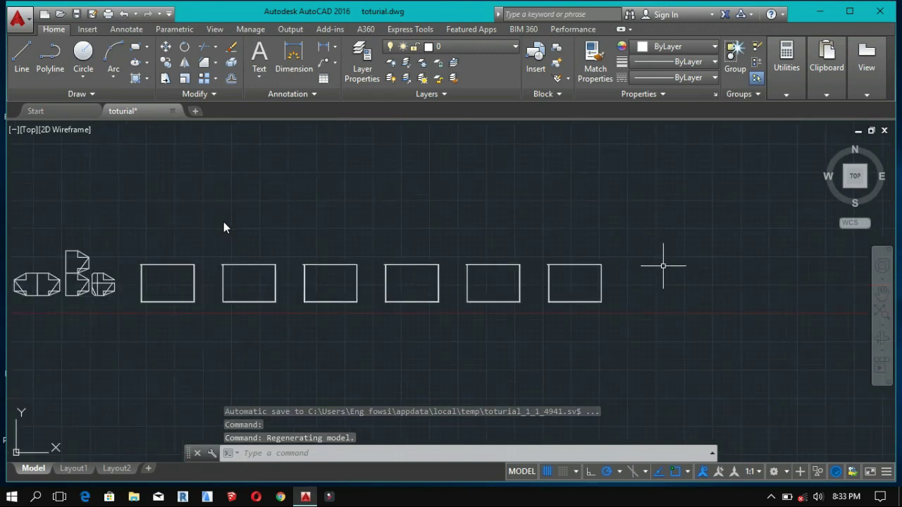
scroll(663, 266, down, 2)
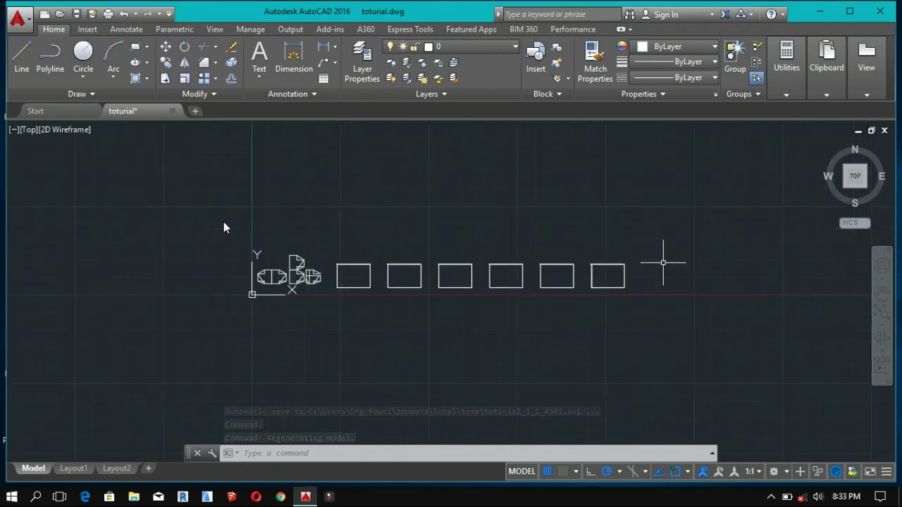
mouse_move(663, 262)
middle_down()
mouse_move(648, 268)
mouse_move(626, 319)
middle_up()
scroll(625, 319, up, 2)
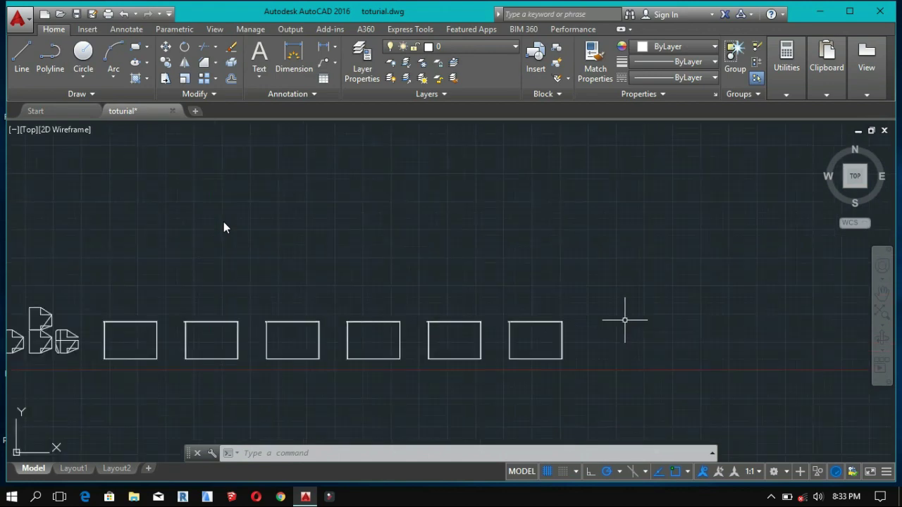
scroll(621, 322, down, 2)
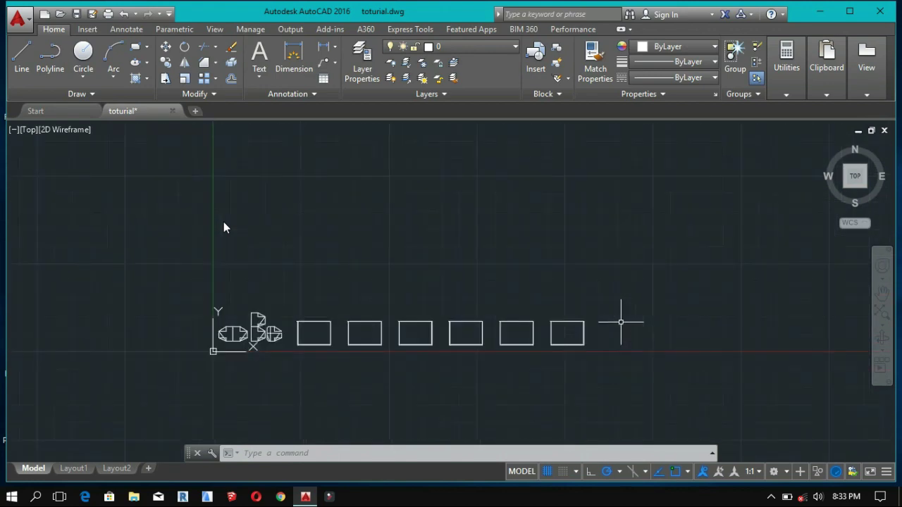